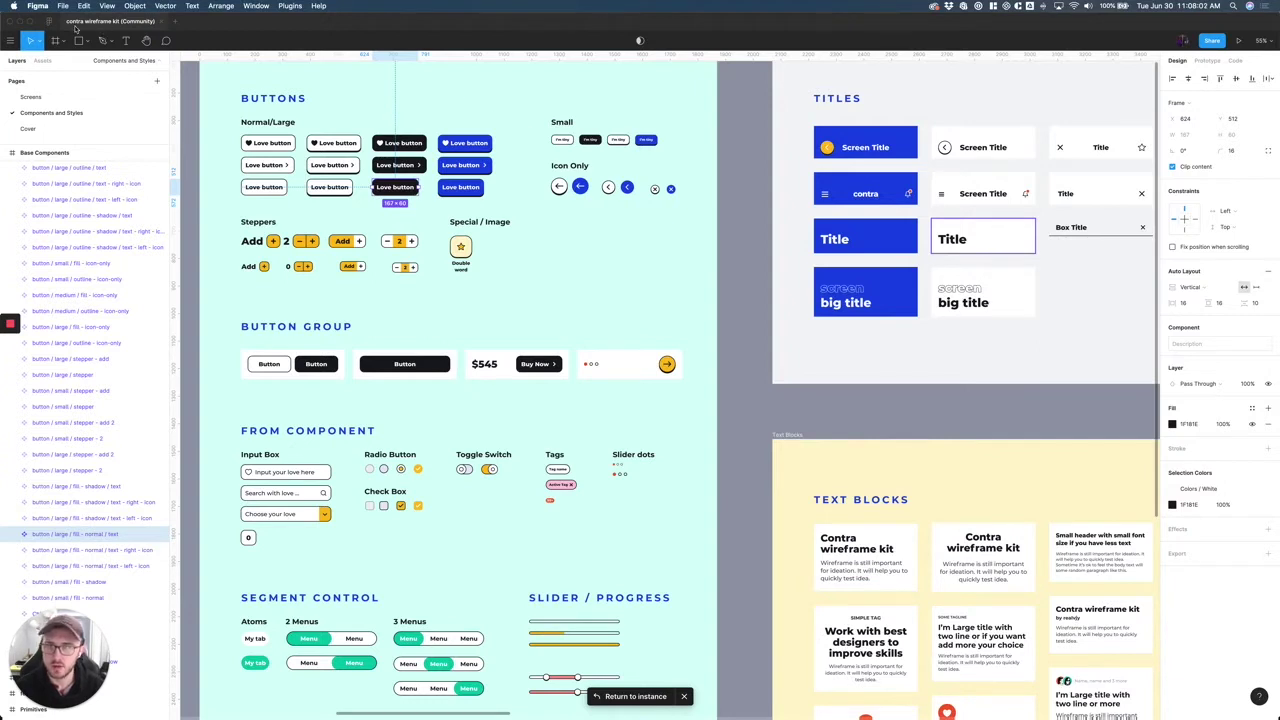
Leave the Community browser and return to the contra wireframe kit file's Components and Styles page
left_click(49, 22)
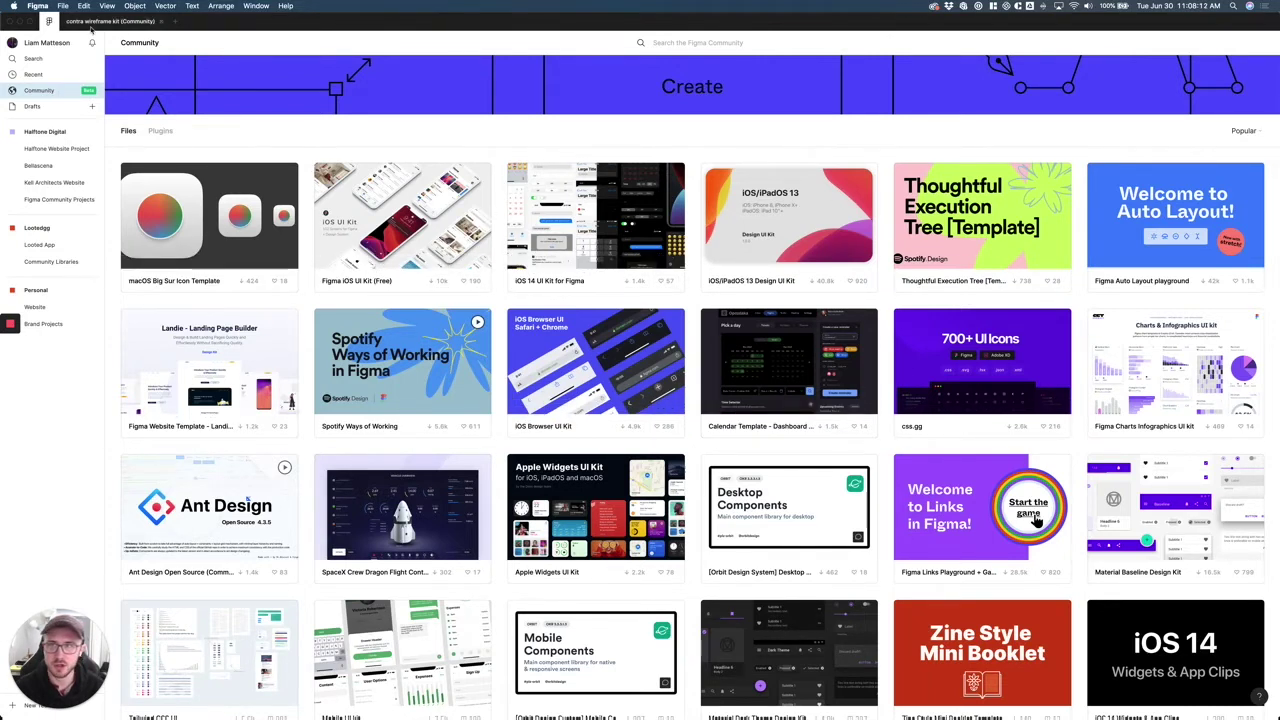
left_click(122, 26)
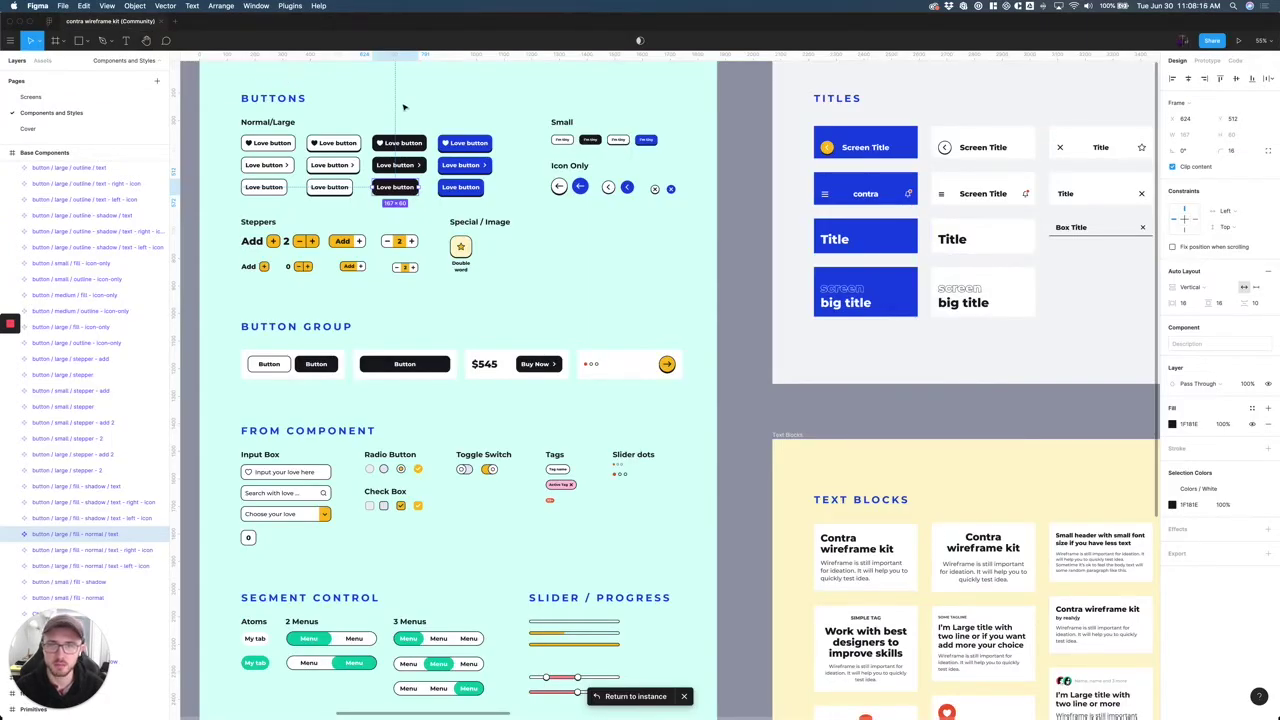
key("super+Tab")
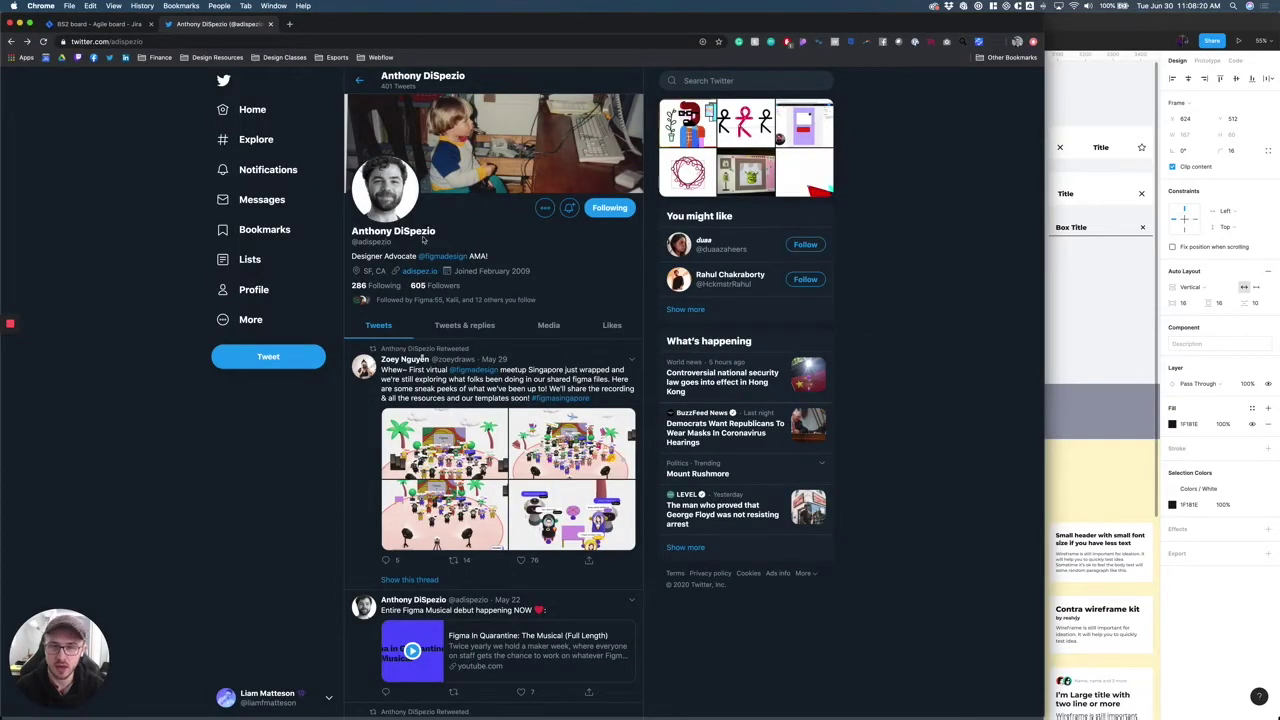
key("super+Tab")
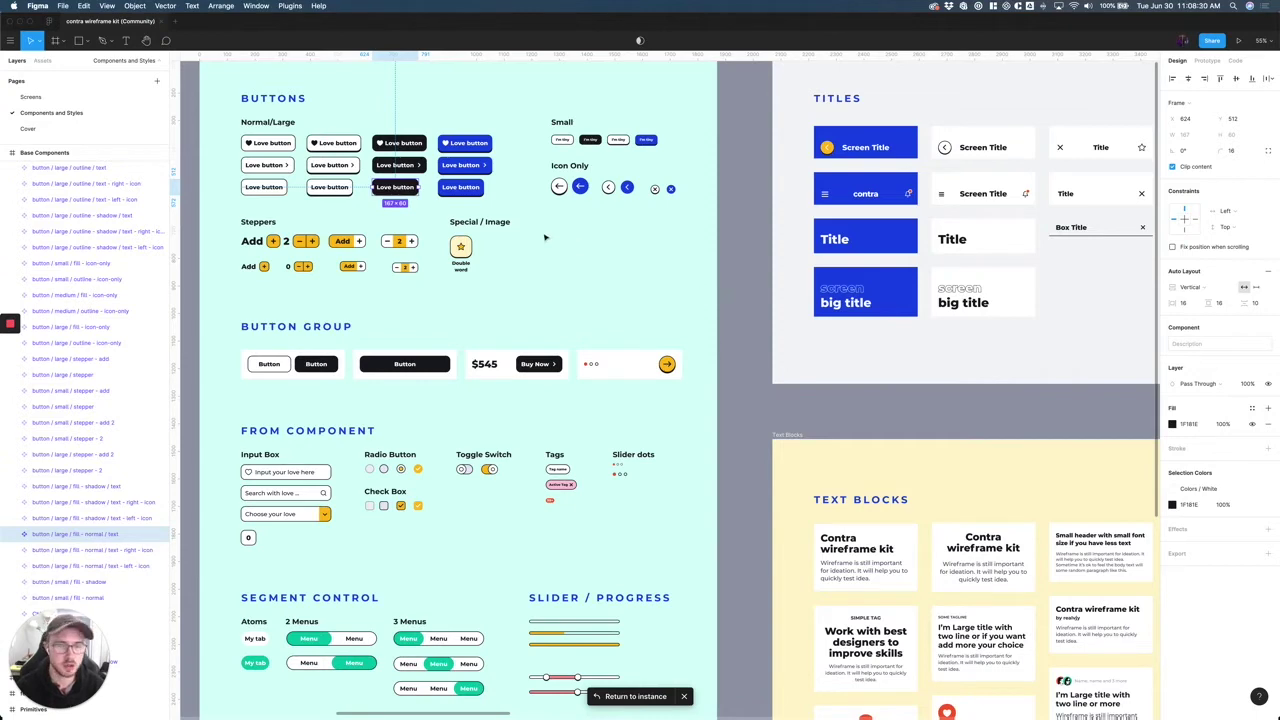
Select the black filled Love button component and bring up its 1F181E fill colour picker
left_click(343, 114)
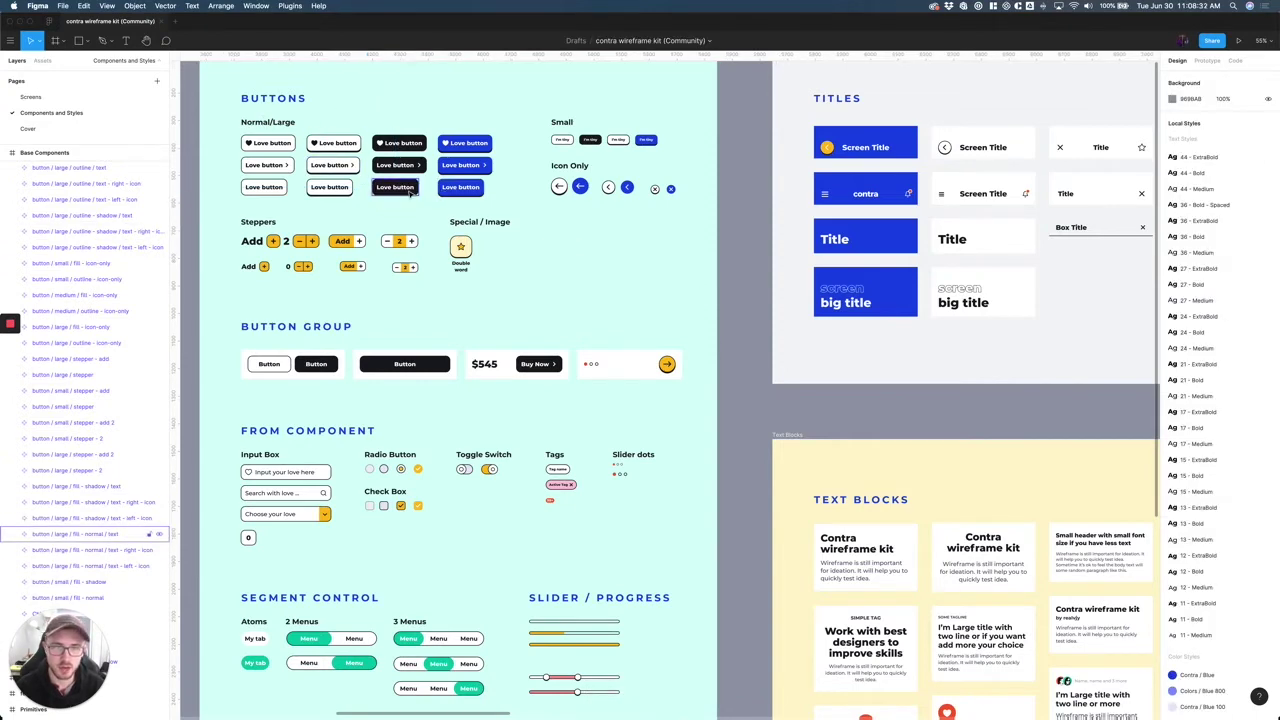
left_click(409, 192)
scroll(409, 192, "up", 5)
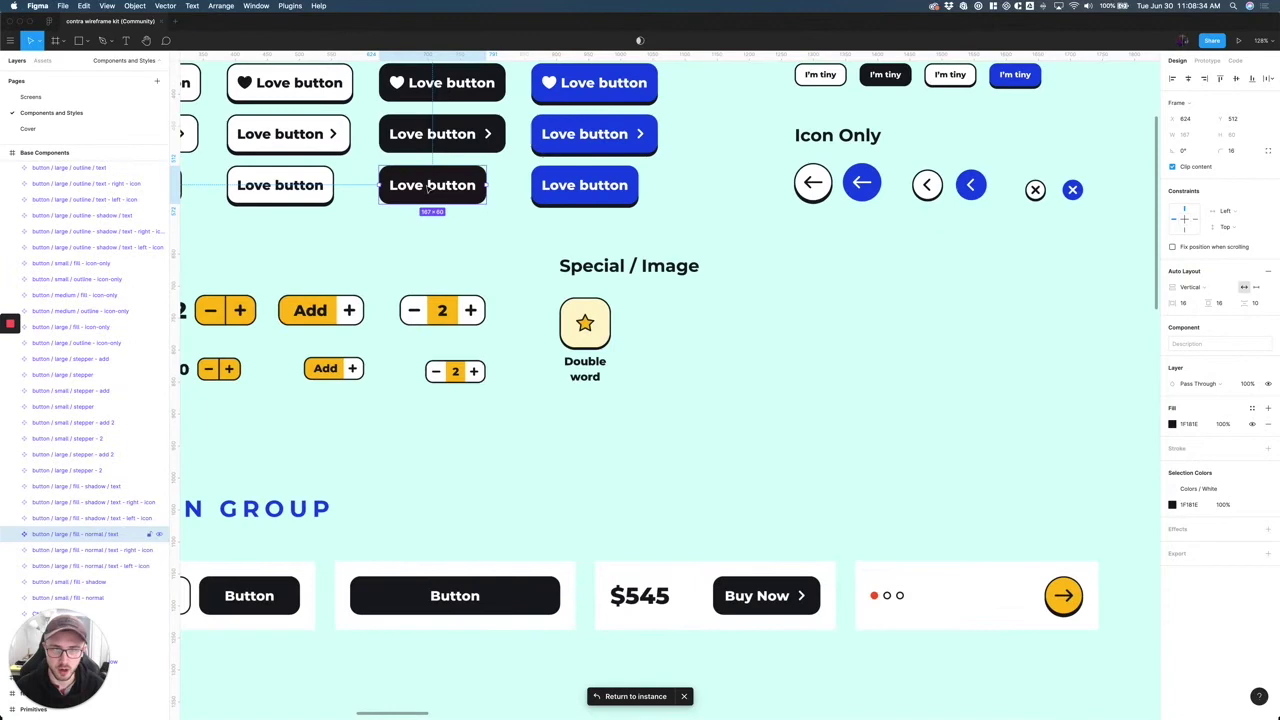
scroll(428, 187, "up", 1)
scroll(428, 190, "up", 3)
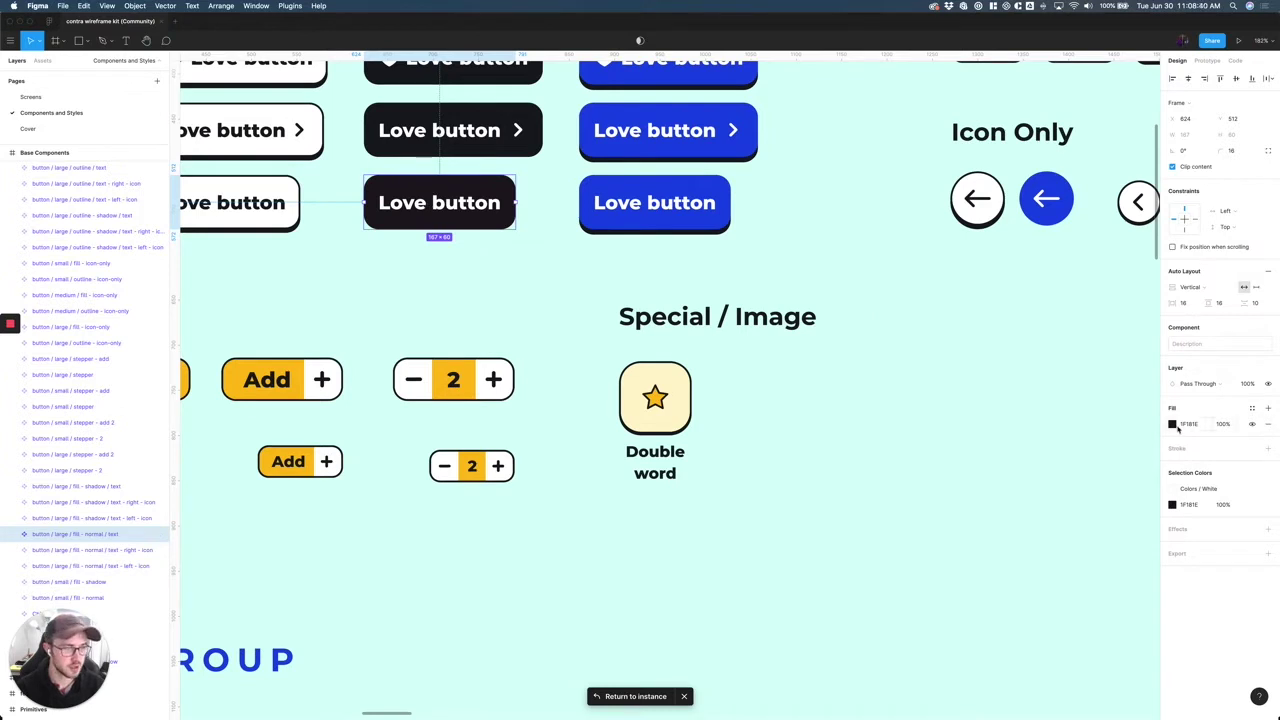
left_click(1173, 424)
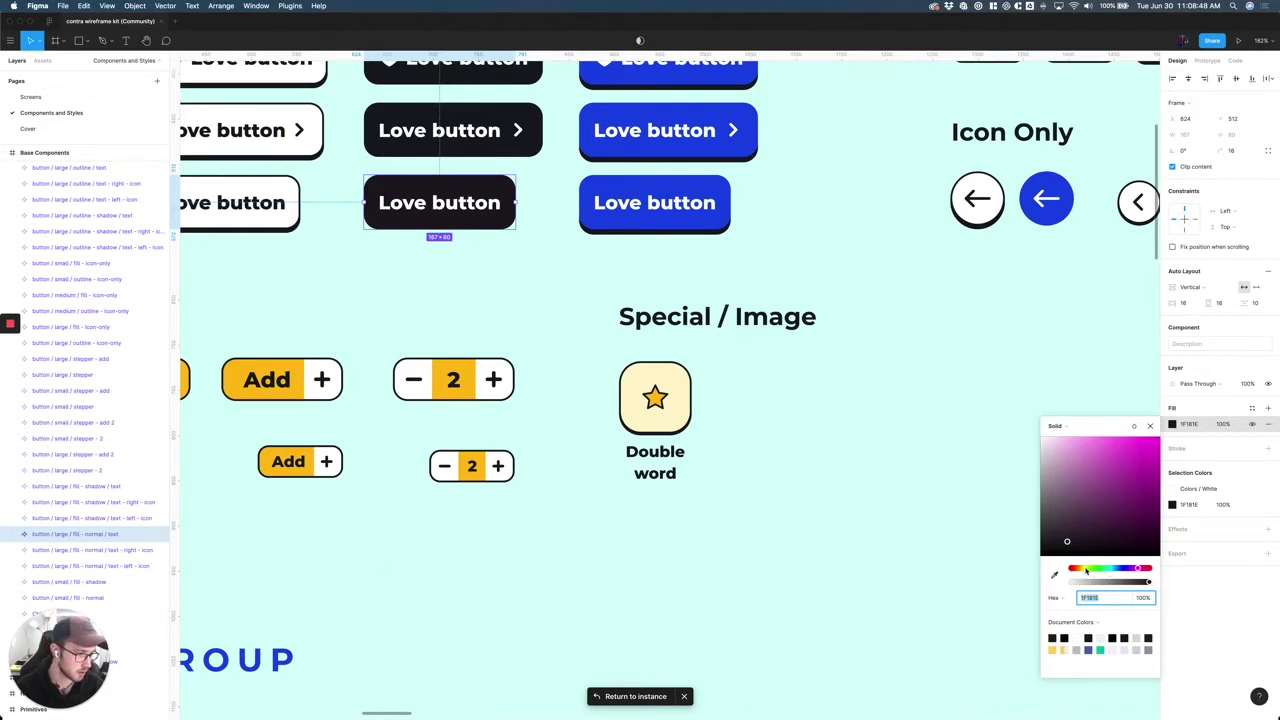
Recolour the Love button fill to light red FF7979, abandoning a new colour style
left_click_drag(1086, 570, 1073, 570)
mouse_move(1114, 452)
left_mouse_down()
mouse_move(1083, 438)
mouse_move(1103, 436)
left_mouse_up()
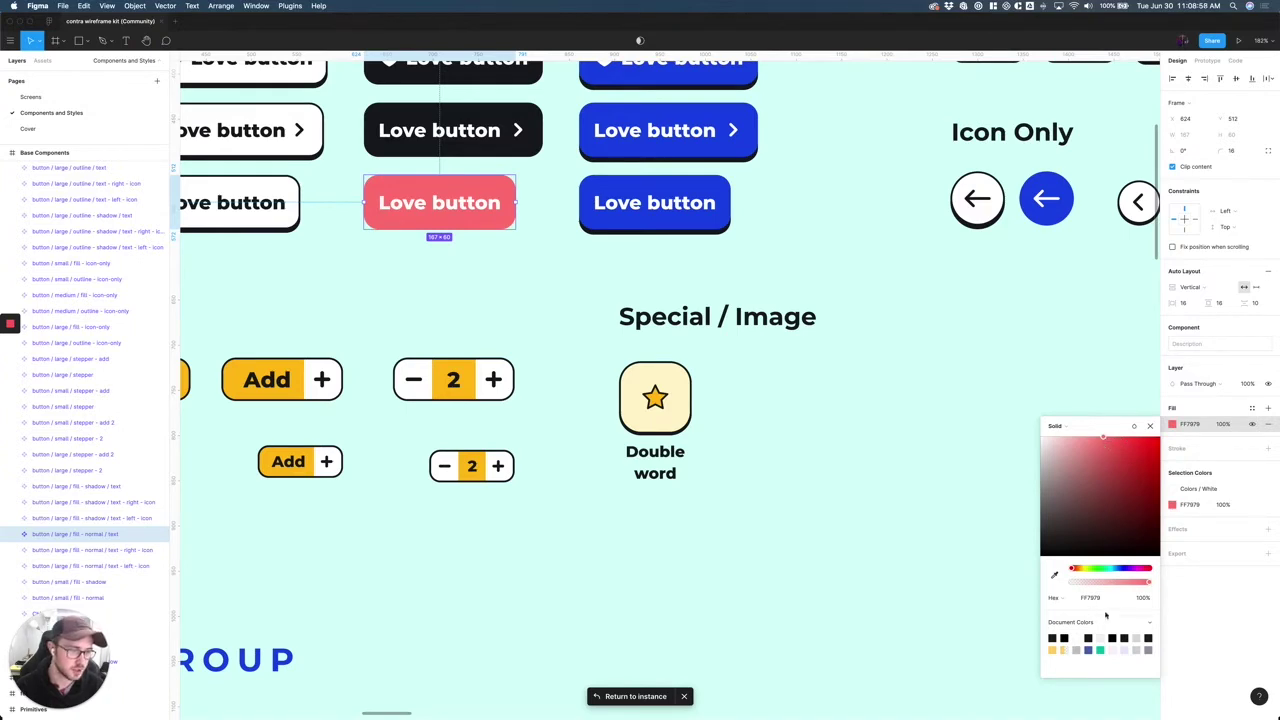
left_click(1252, 408)
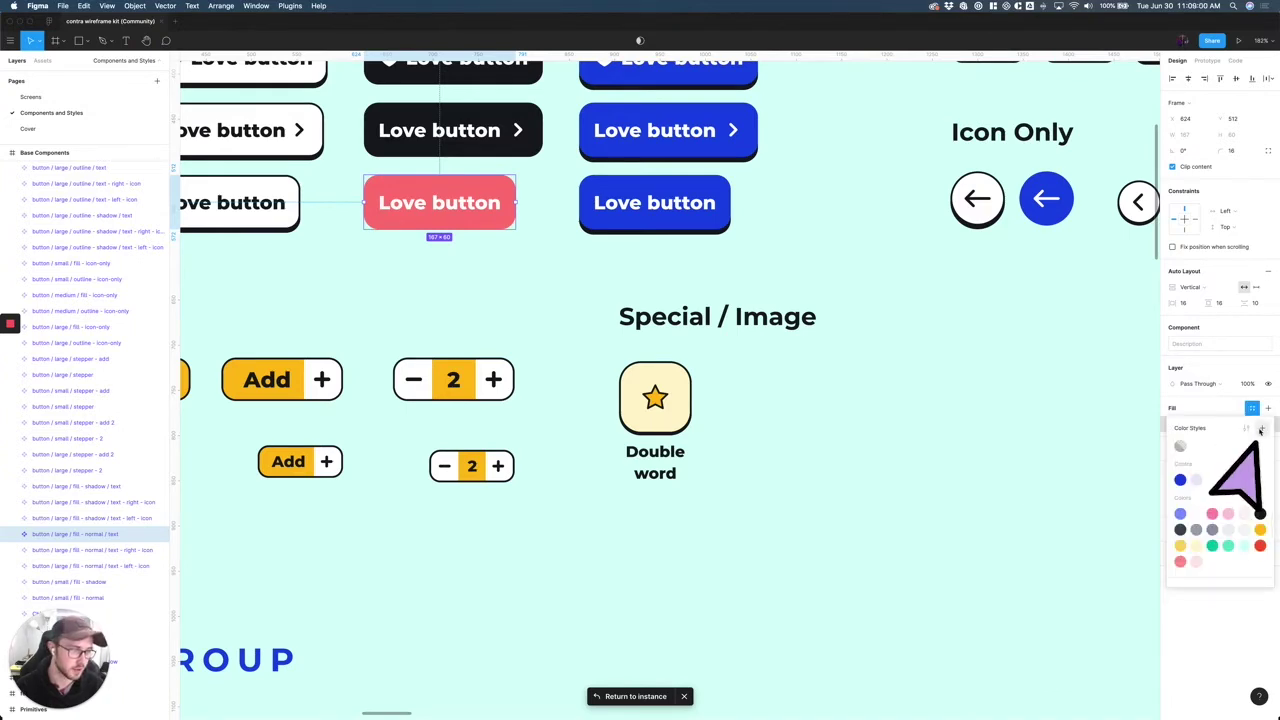
left_click(1262, 428)
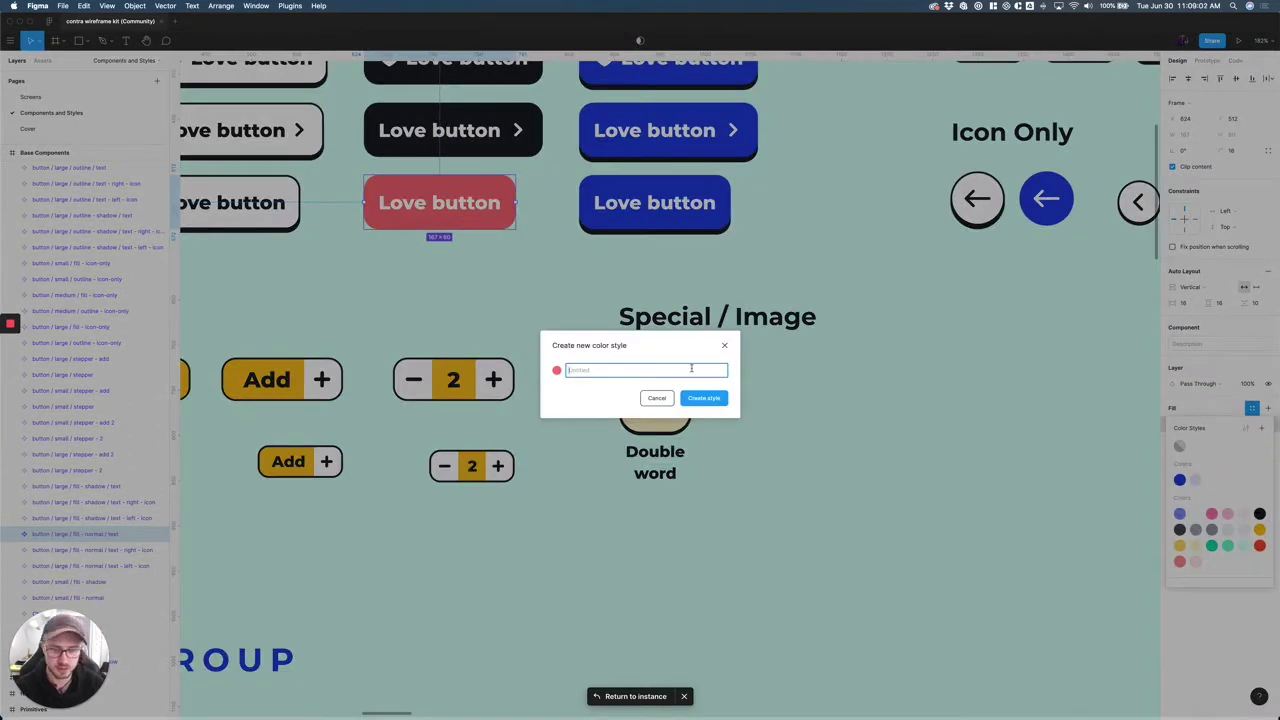
type("Oli cora")
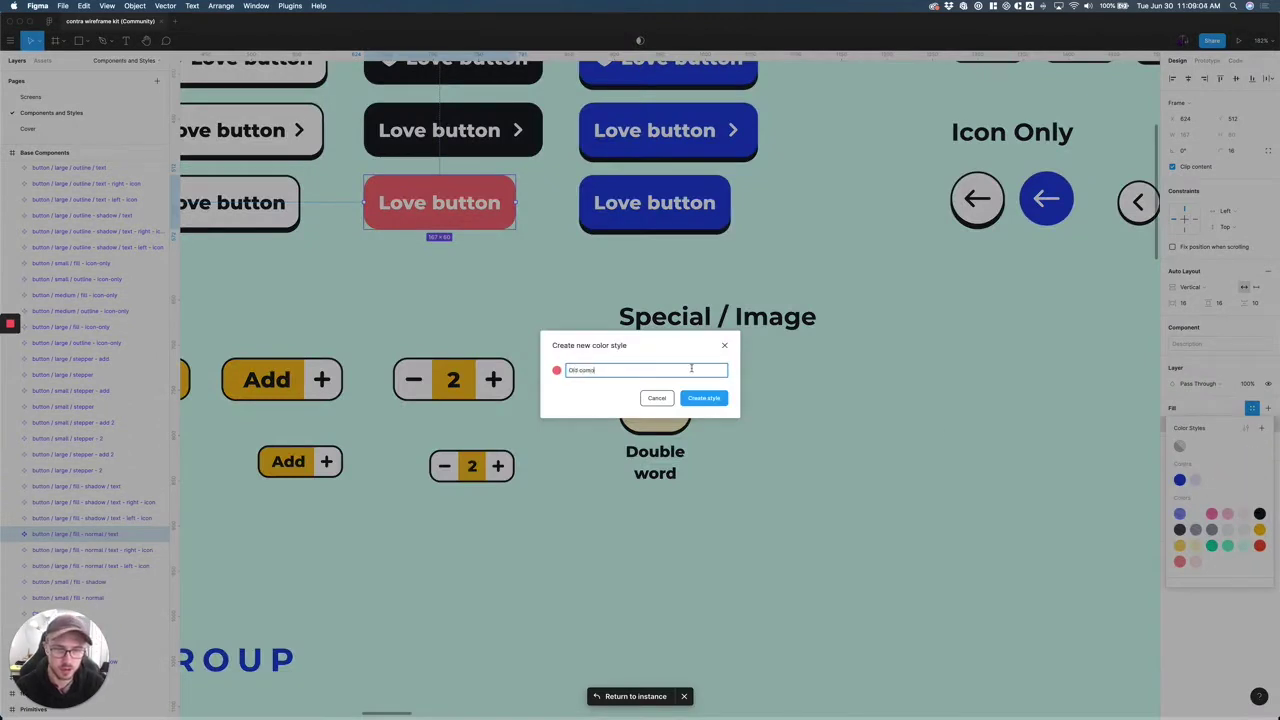
type("onent")
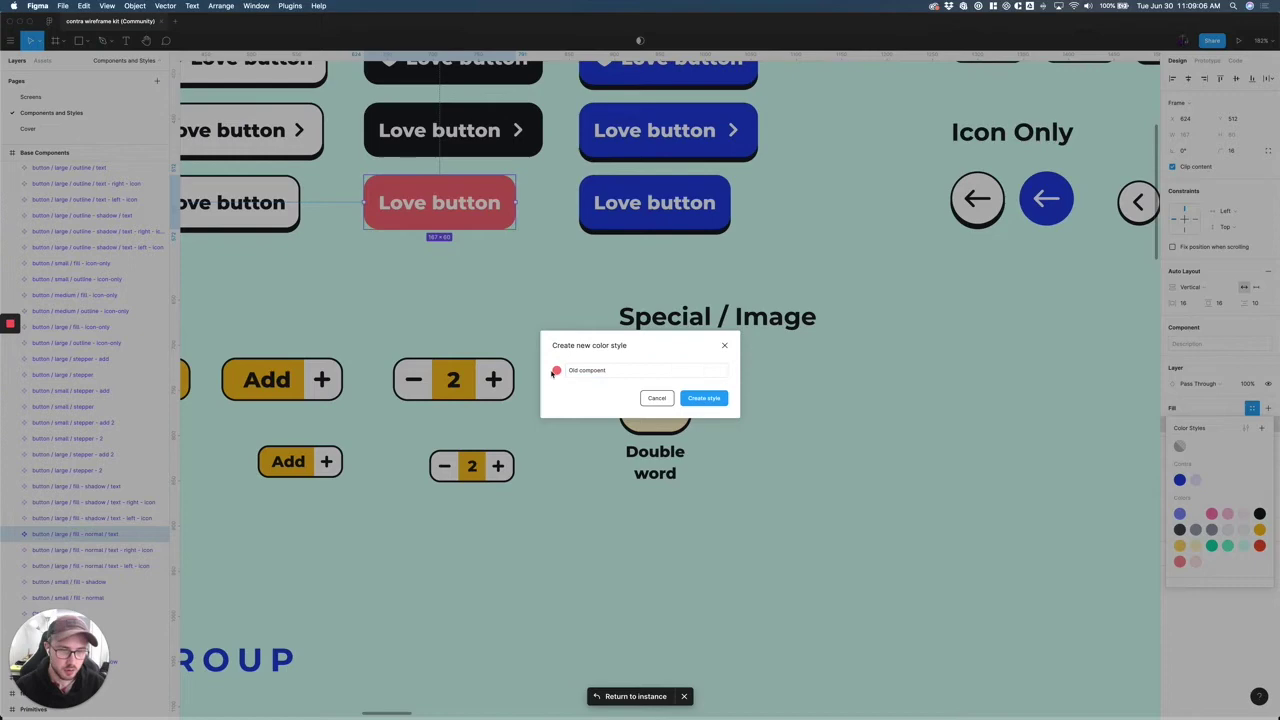
left_click(660, 398)
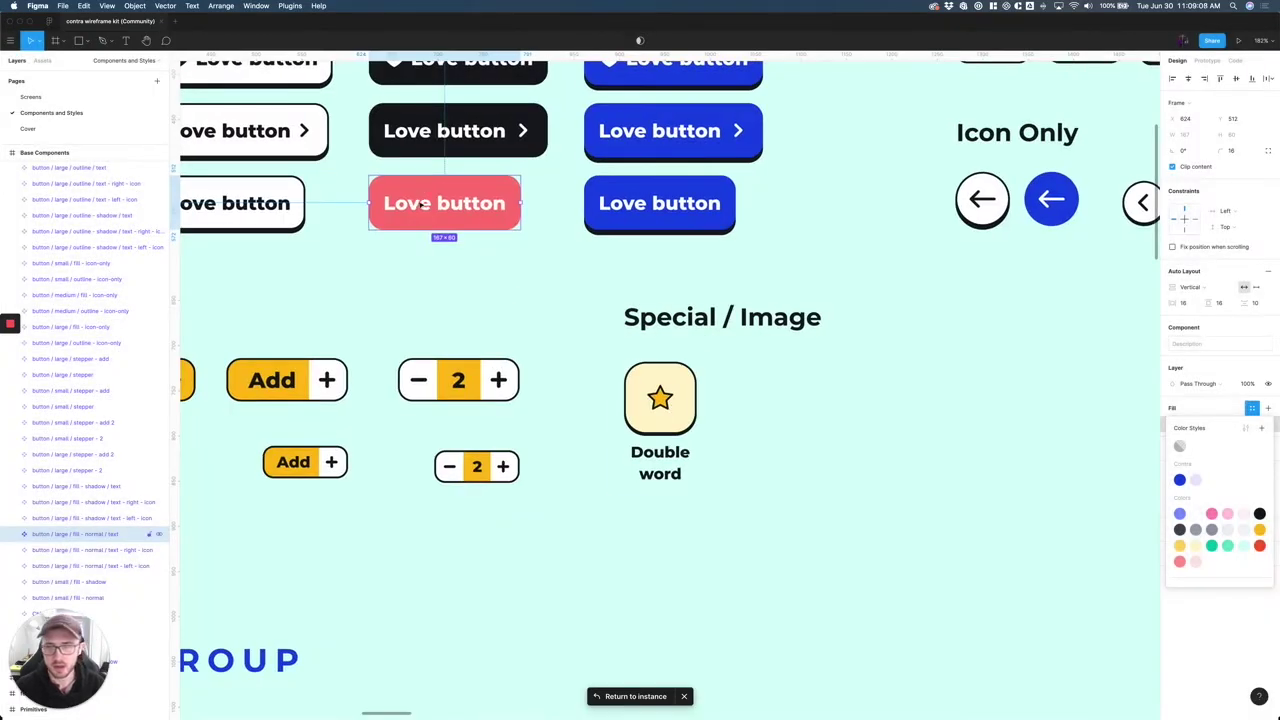
Enter 'Old component!' in the pink Love button component's description field
scroll(421, 204, "down", 5)
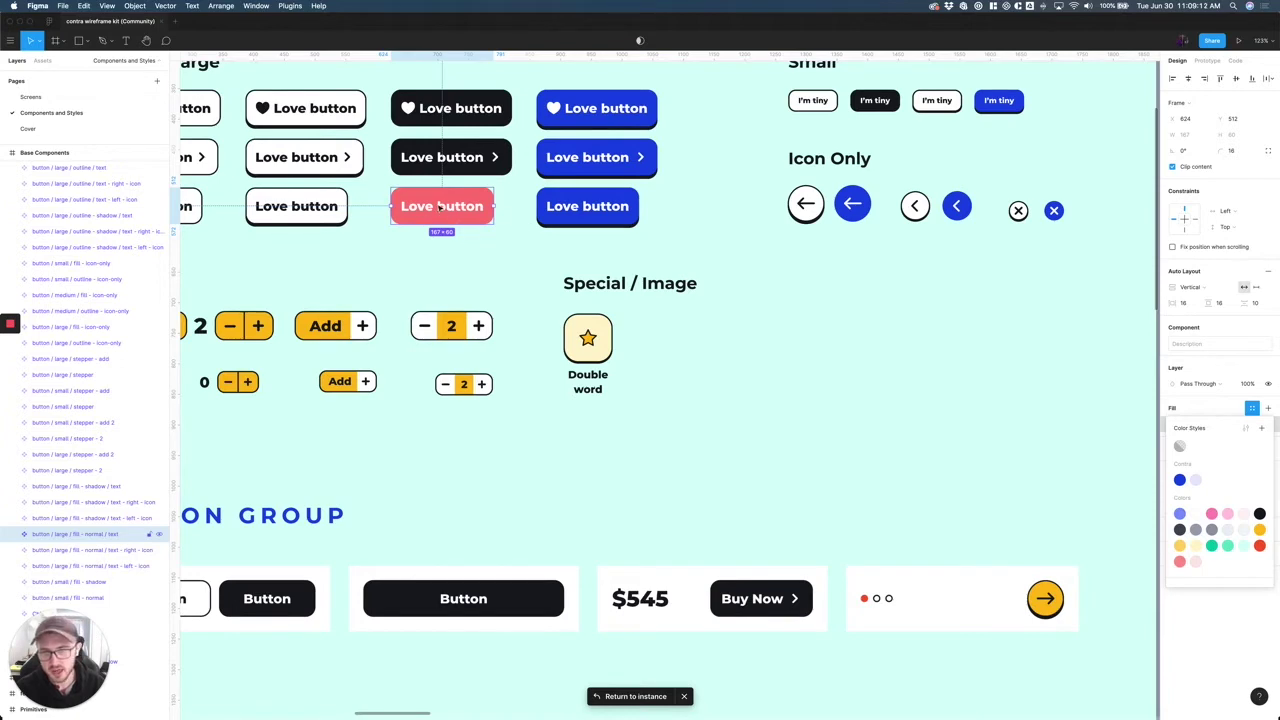
scroll(435, 207, "up", 2)
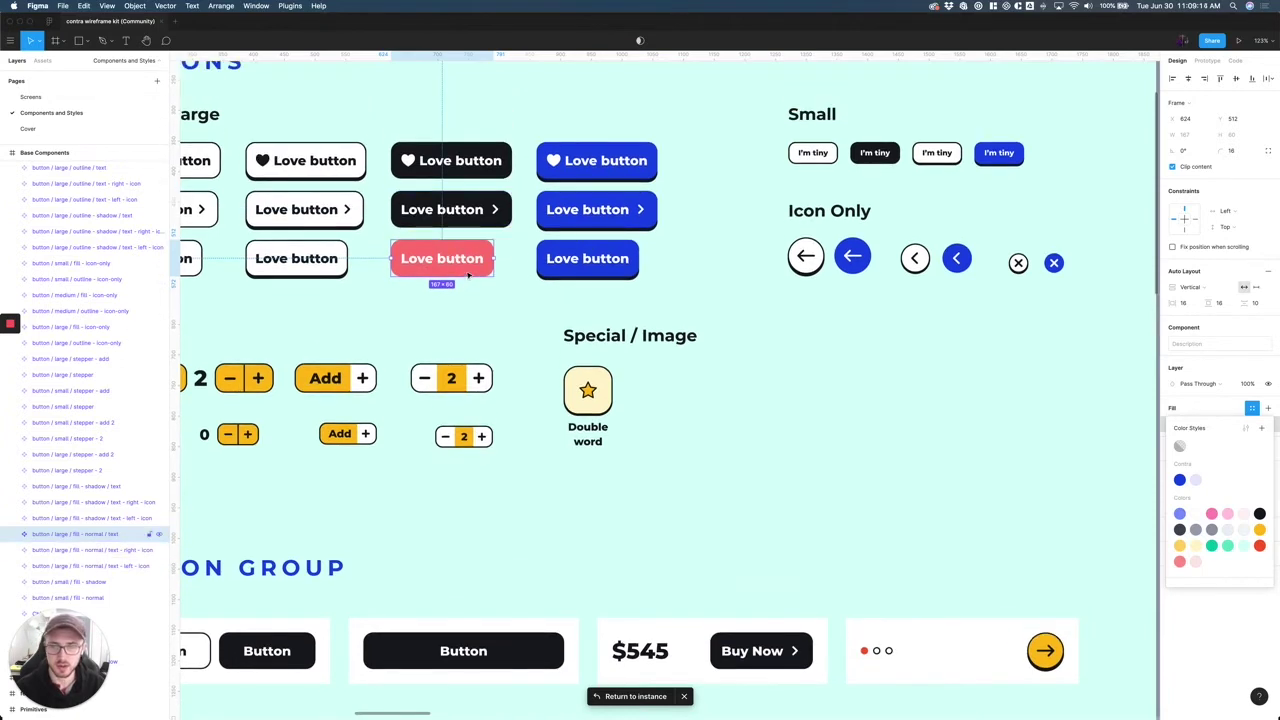
scroll(467, 275, "down", 2)
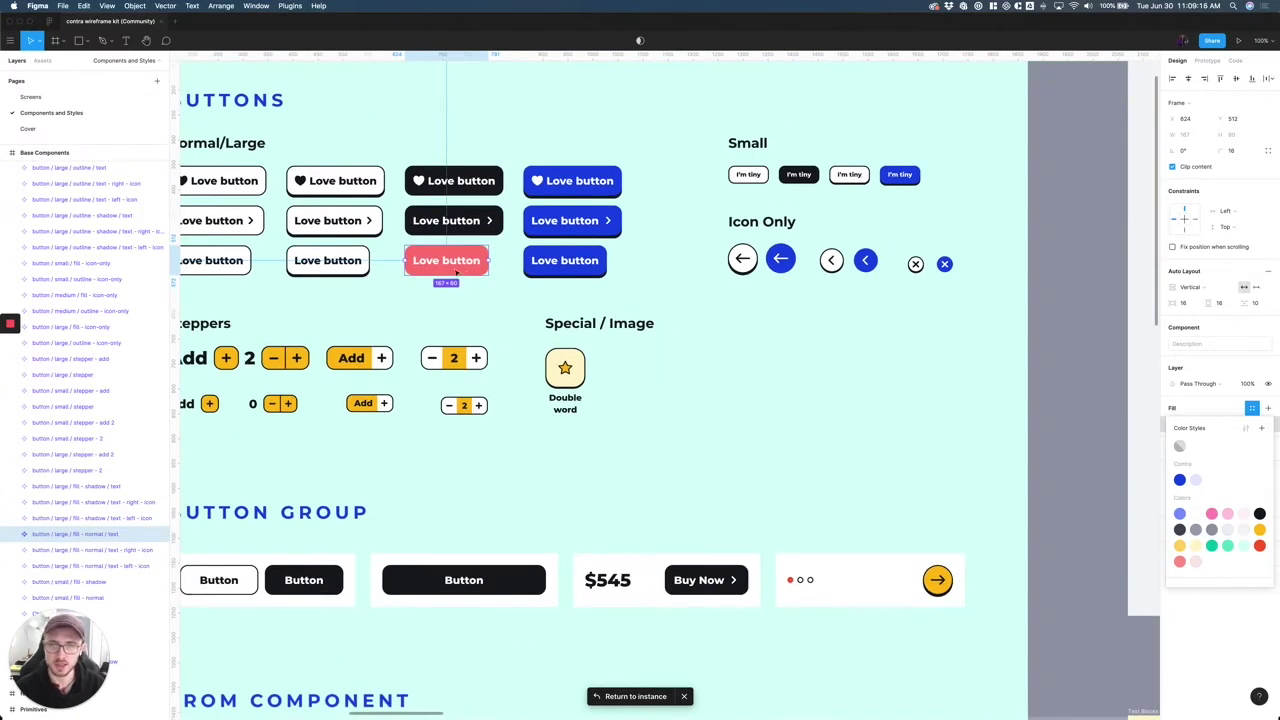
left_click(1200, 344)
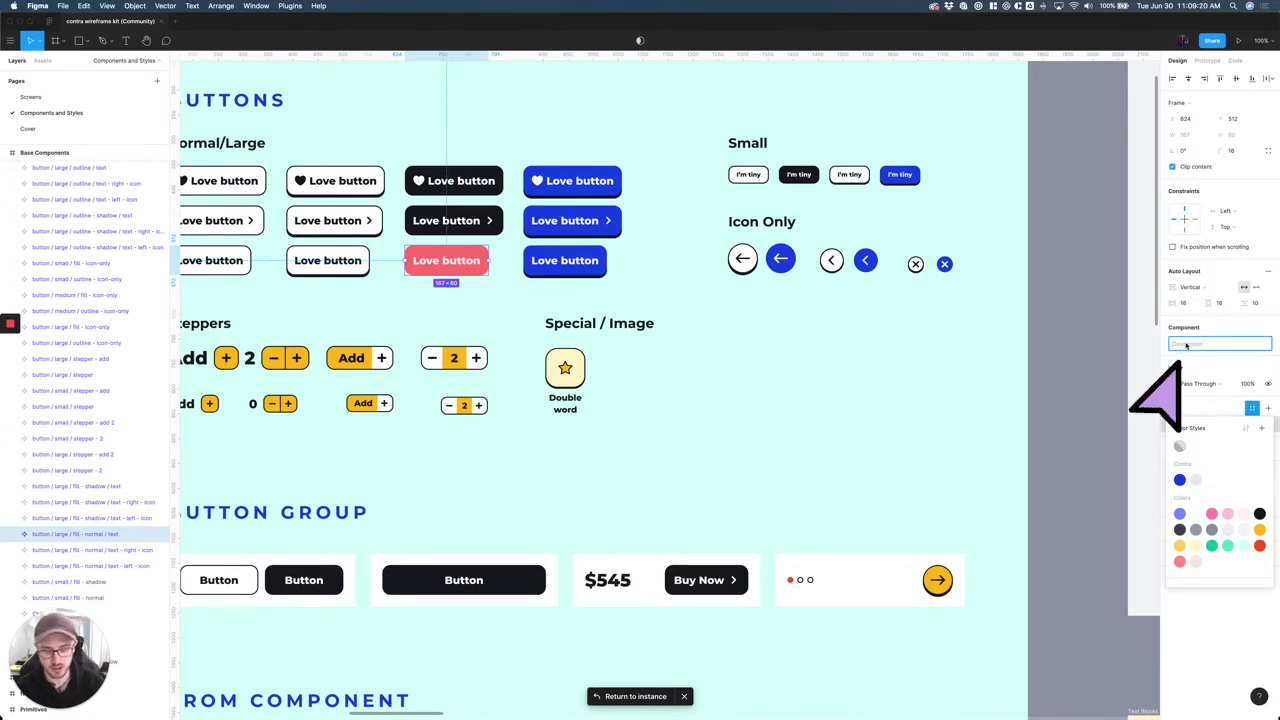
type("Old component!")
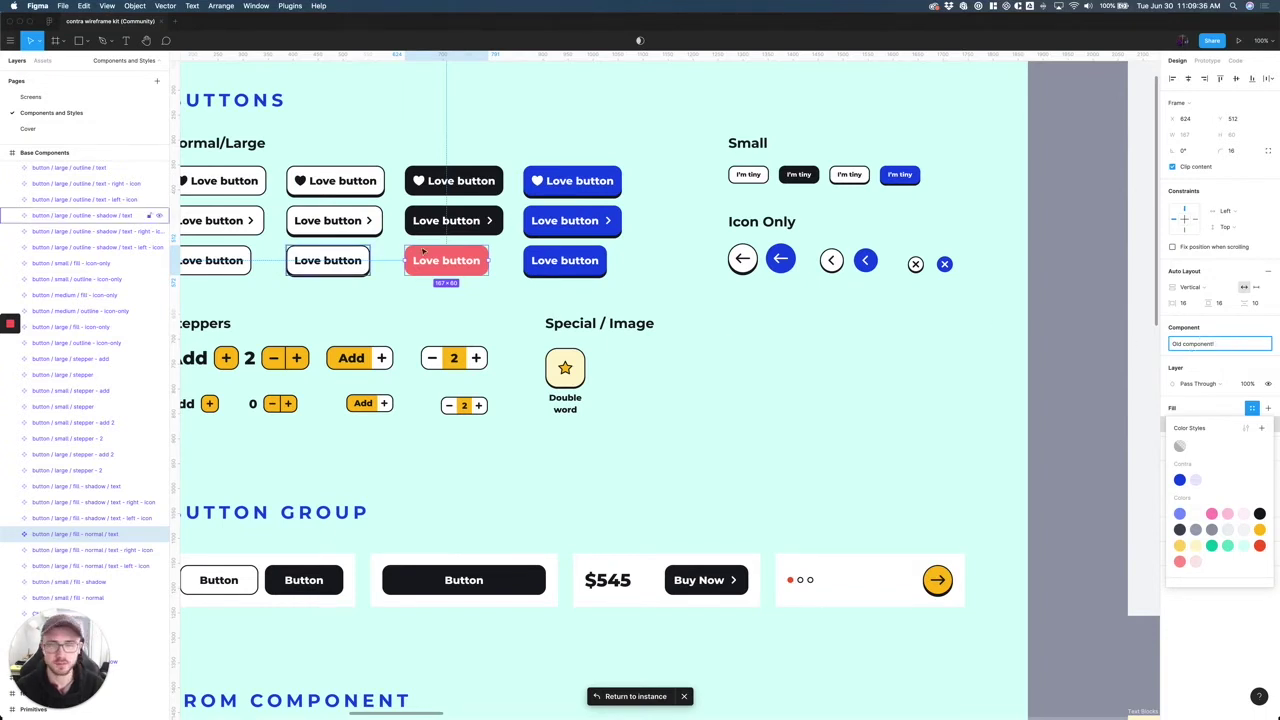
key("Escape")
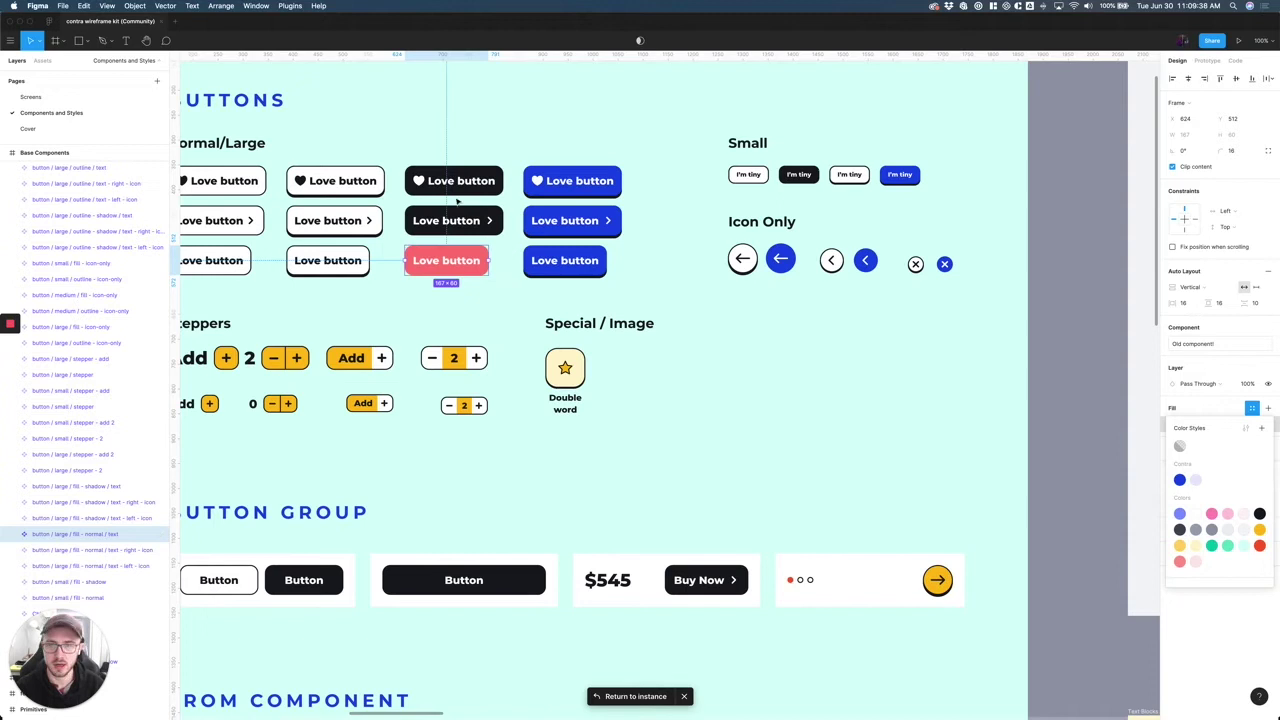
Add a new page to the file and name it 'Old components'
right_click(443, 266)
key("Escape")
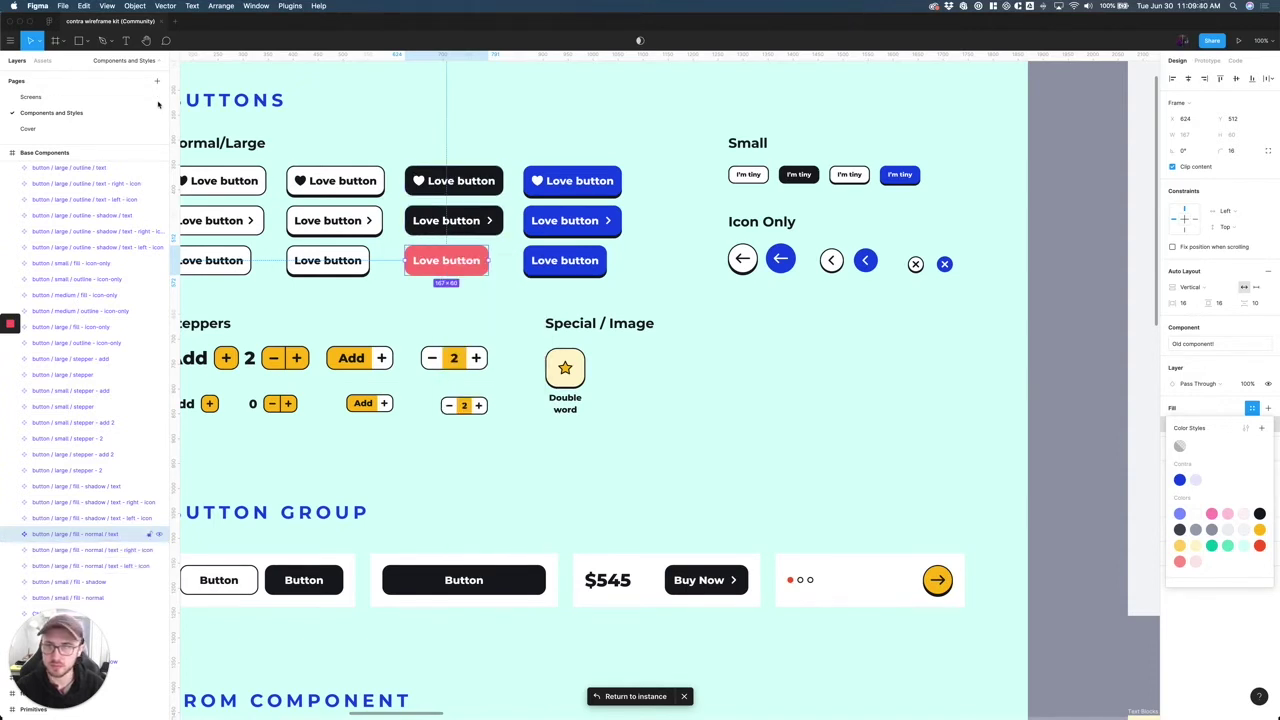
left_click(157, 80)
type("Ico")
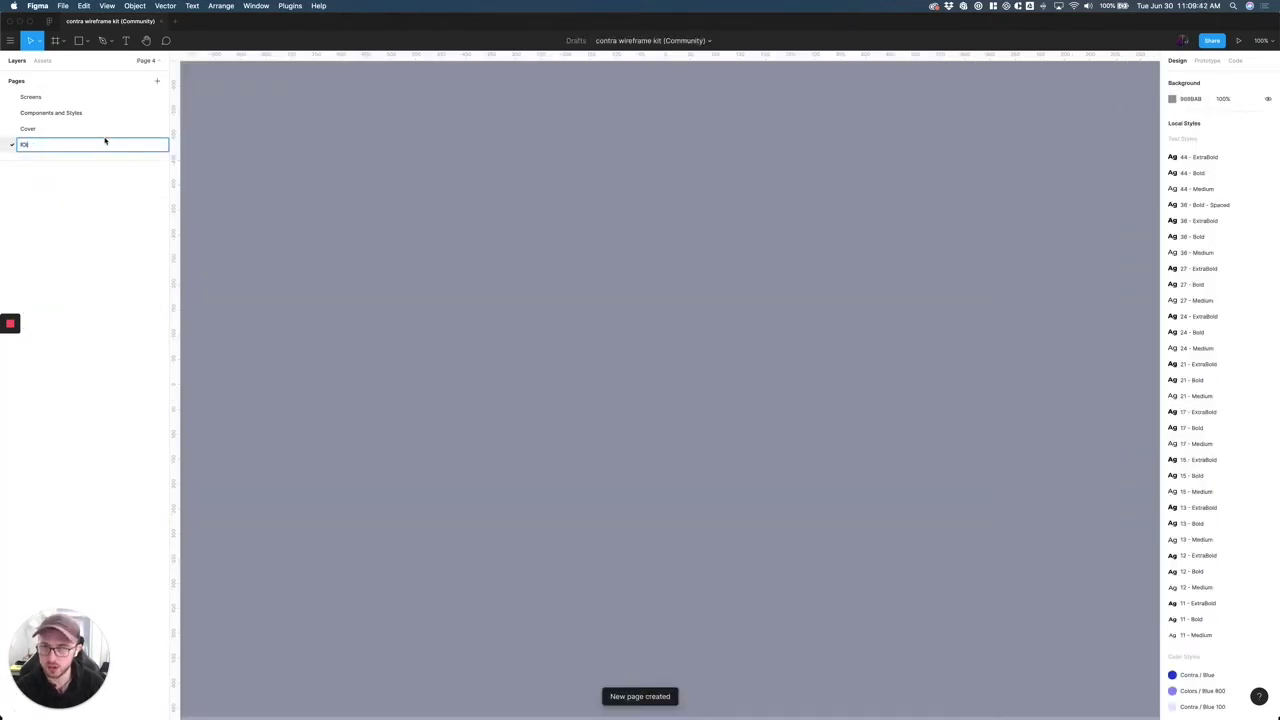
type(" comp")
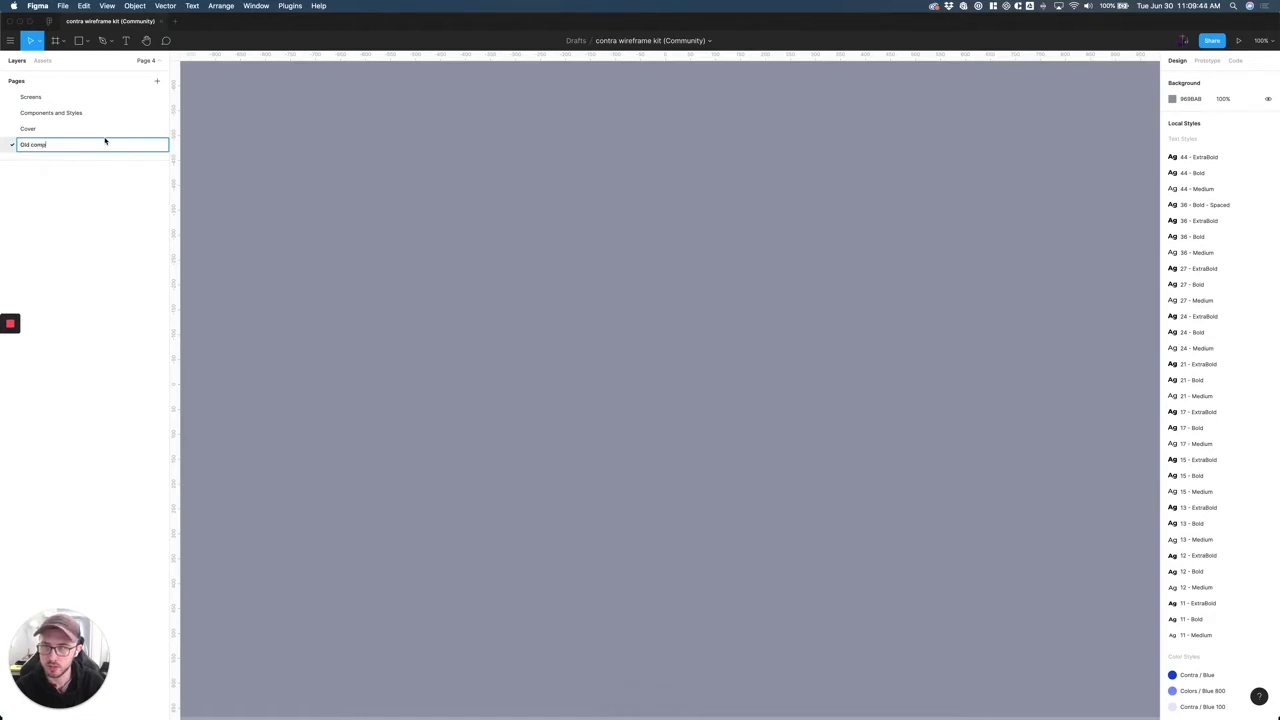
type("onents")
key("Return")
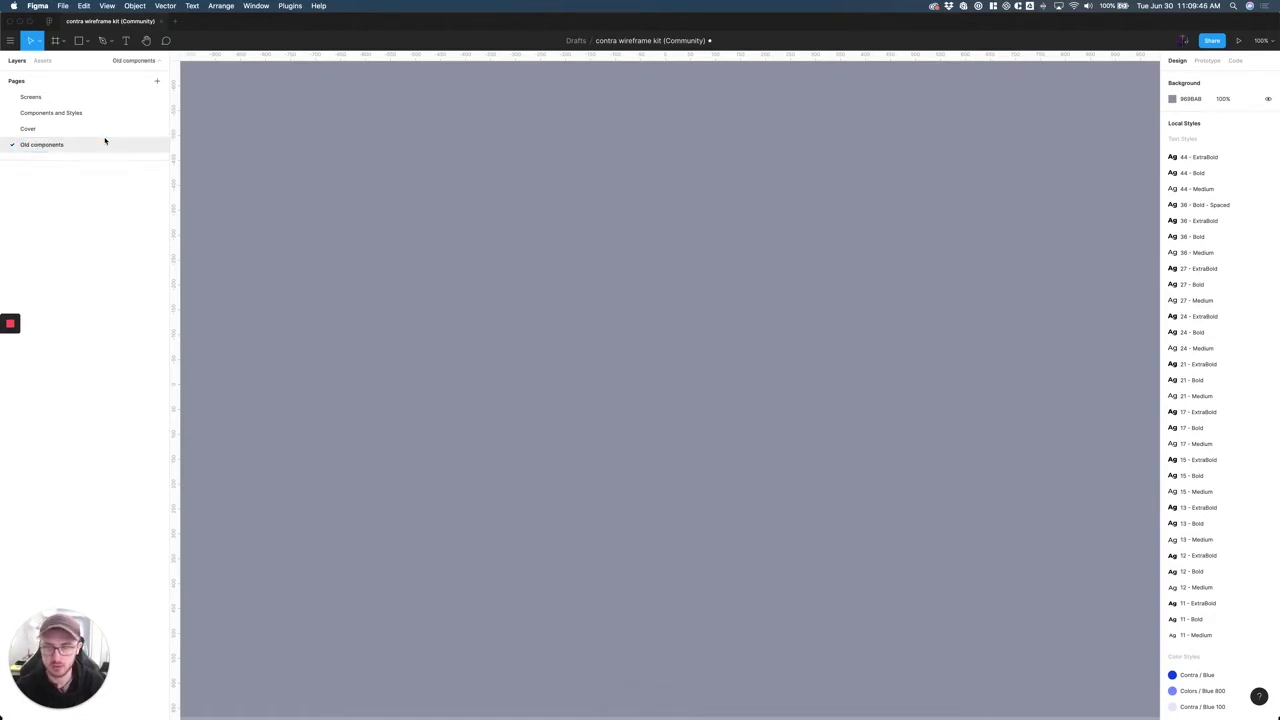
Reorder Old components above Cover and move the red Love button component onto it
left_click_drag(62, 144, 61, 114)
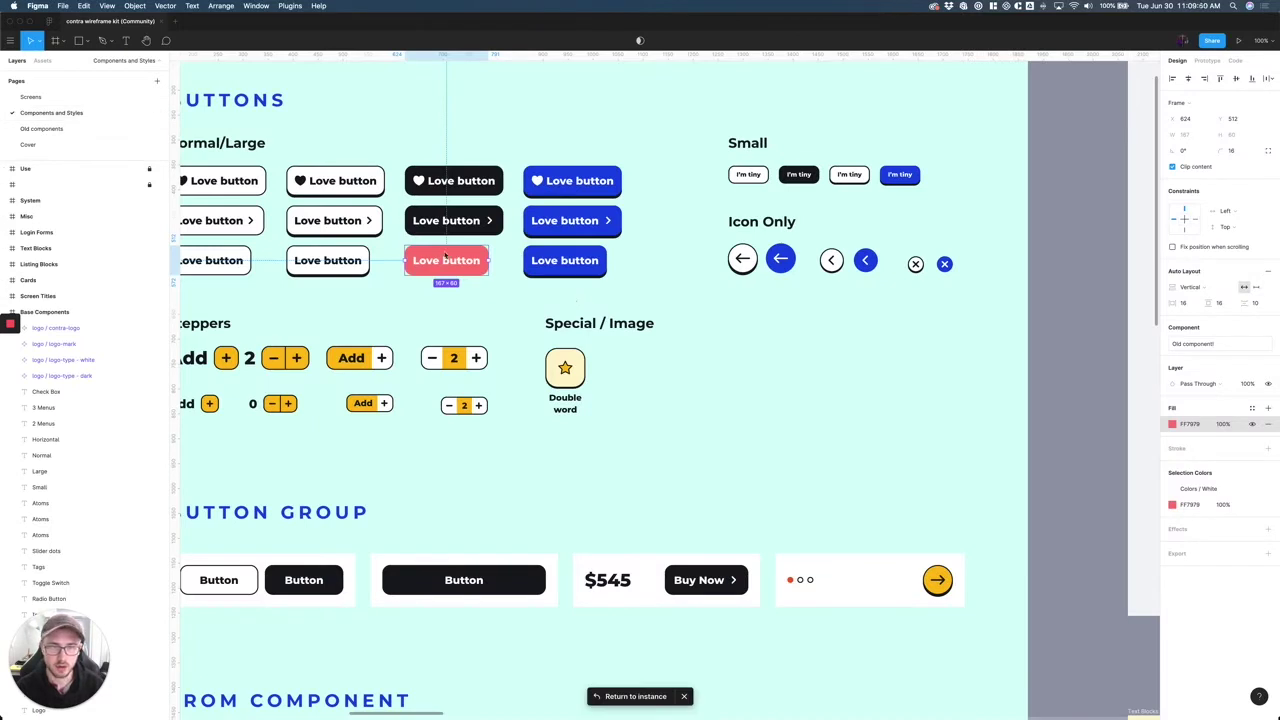
right_click(447, 255)
mouse_move(475, 273)
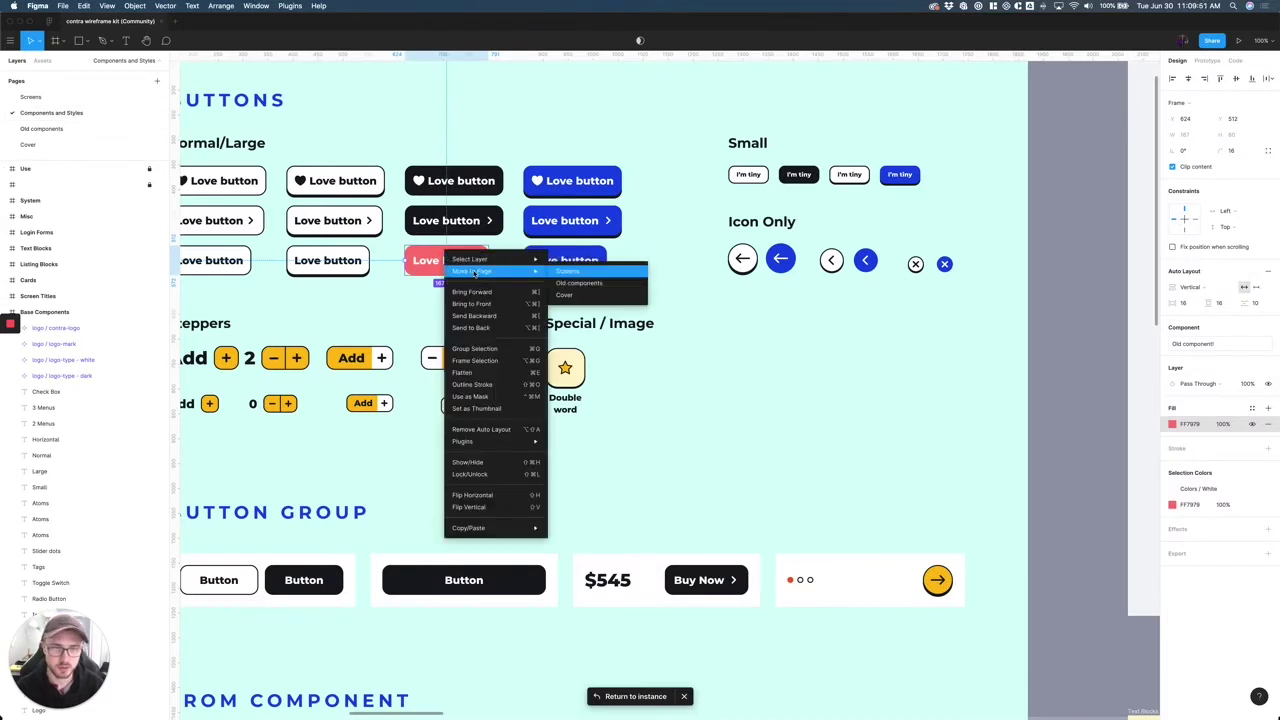
left_click(605, 284)
scroll(400, 151, "down", 5)
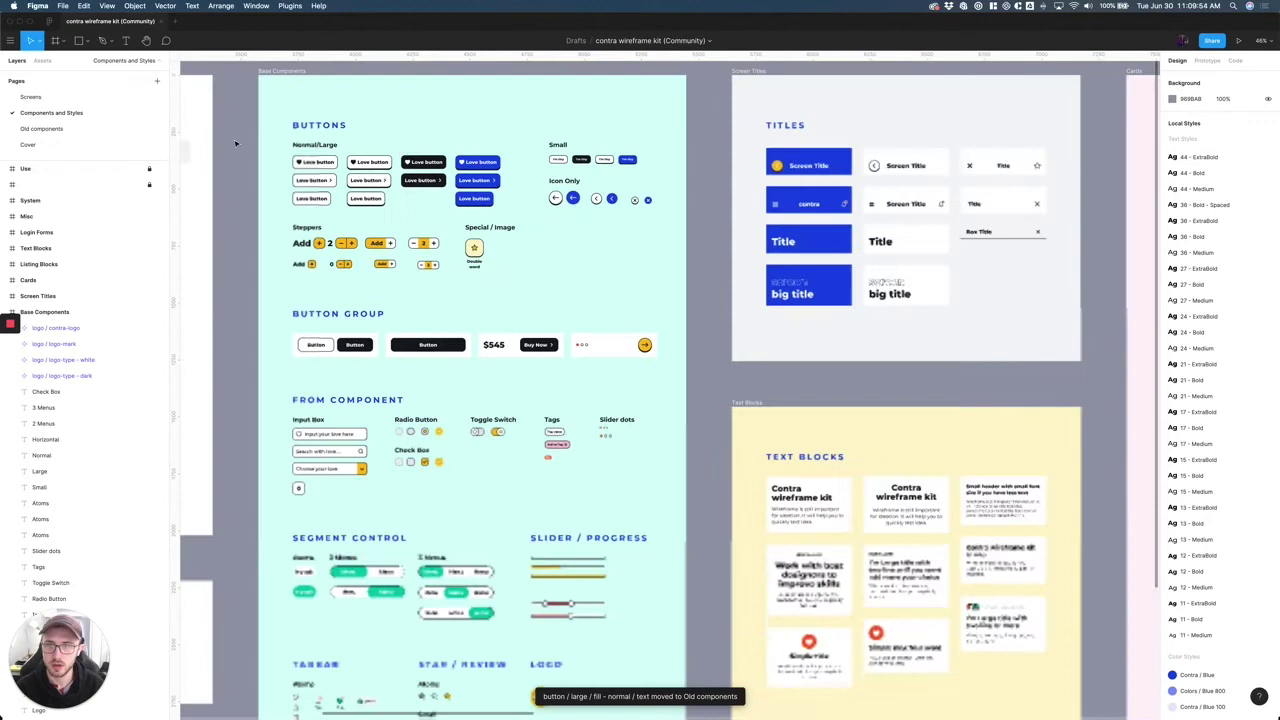
Switch to the Screens page and pan to the Payment and Pricing frames showing pink Love buttons
left_click(37, 99)
scroll(520, 357, "down", 3)
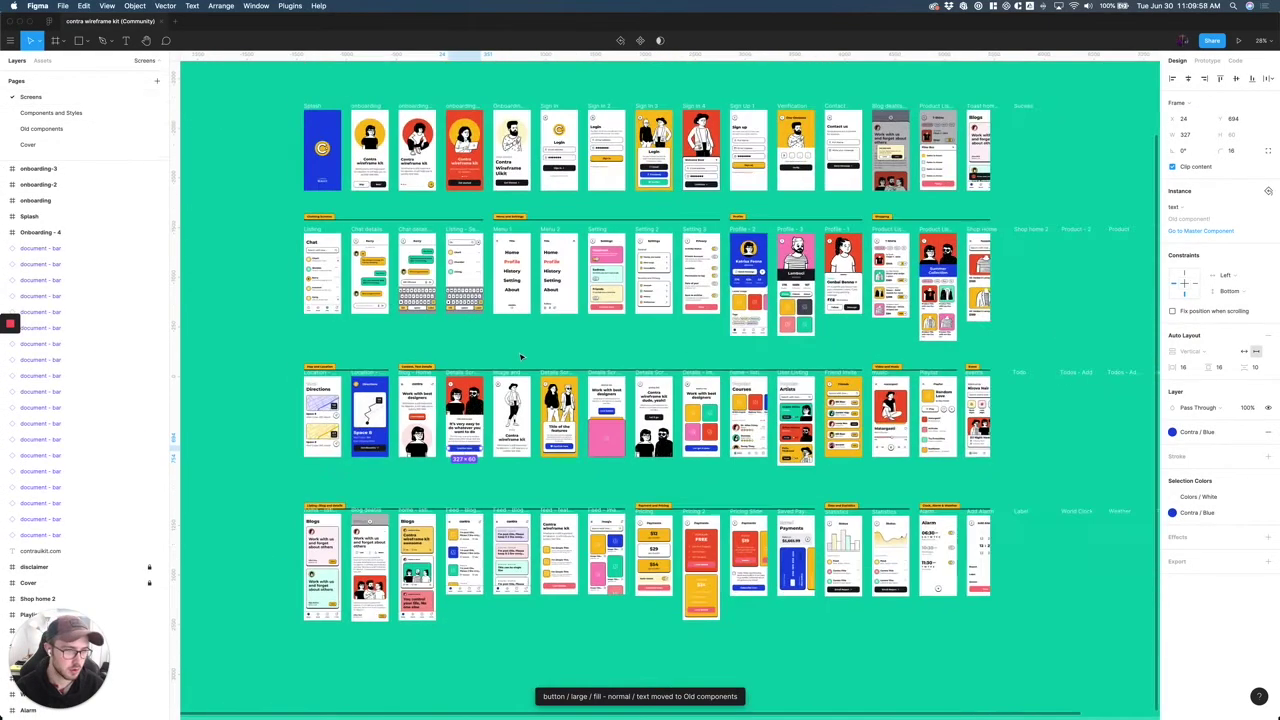
scroll(700, 327, "up", 5)
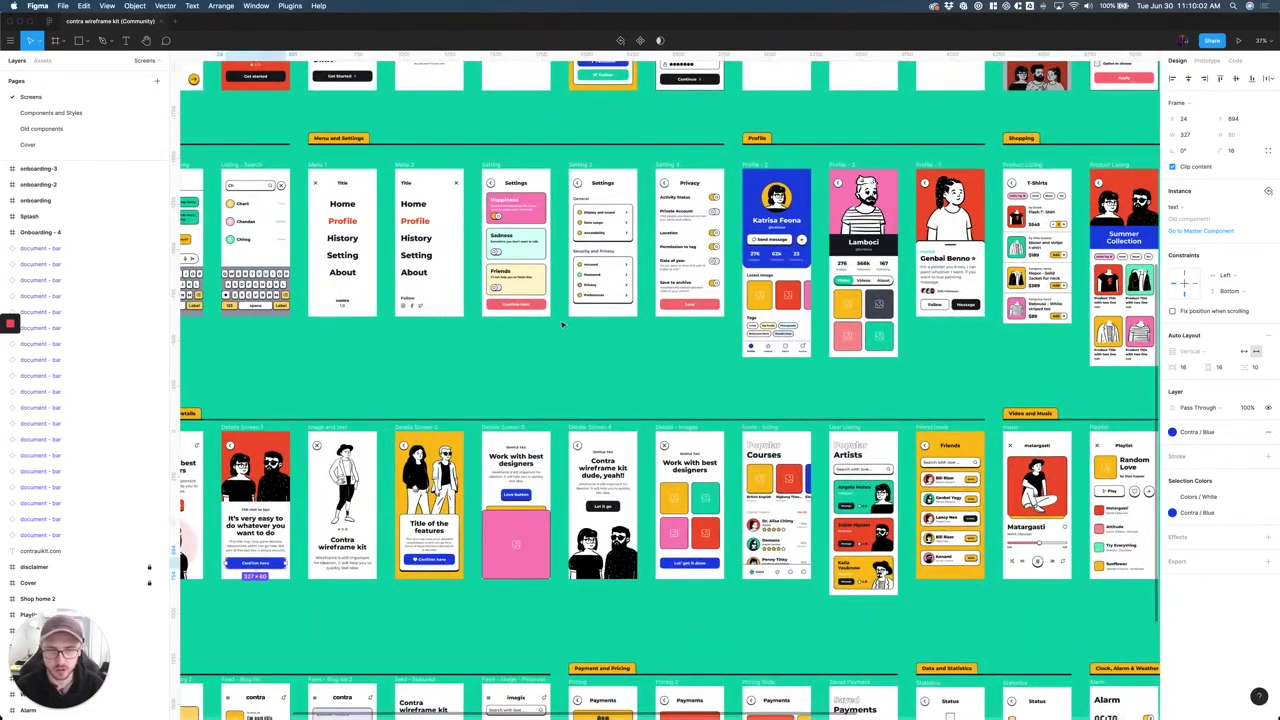
scroll(562, 324, "up", 5)
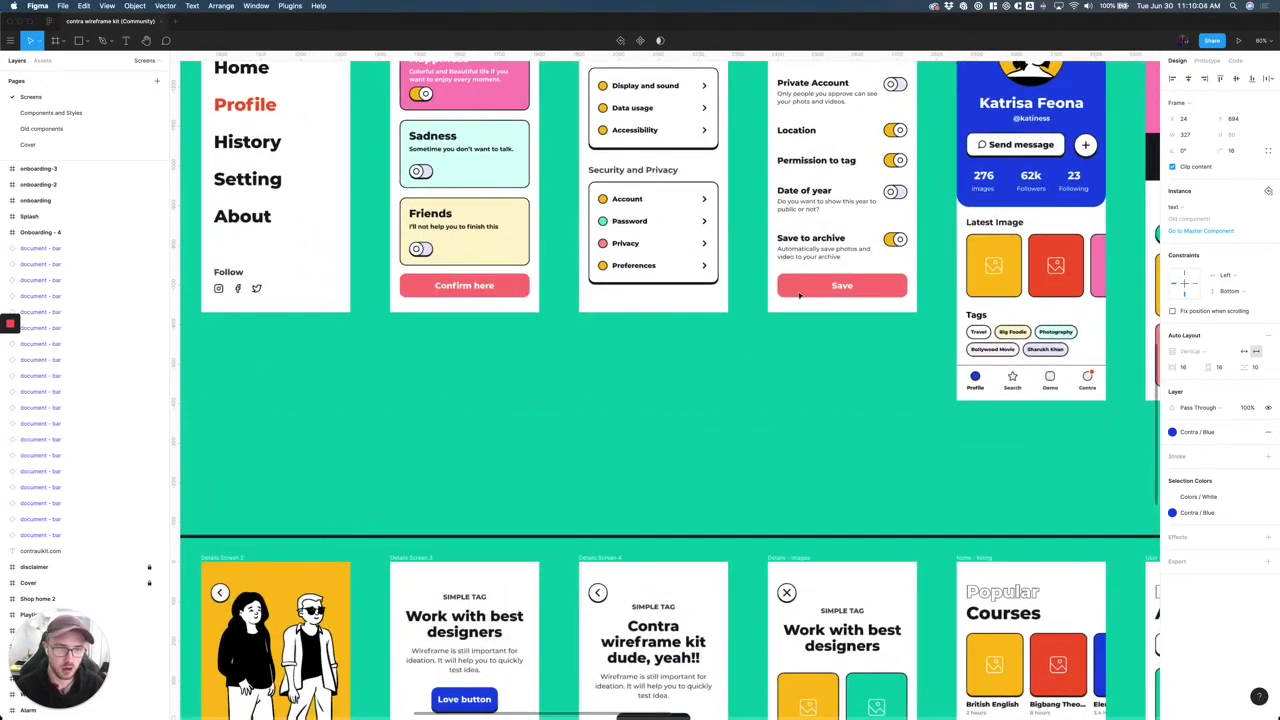
scroll(600, 315, "down", 5)
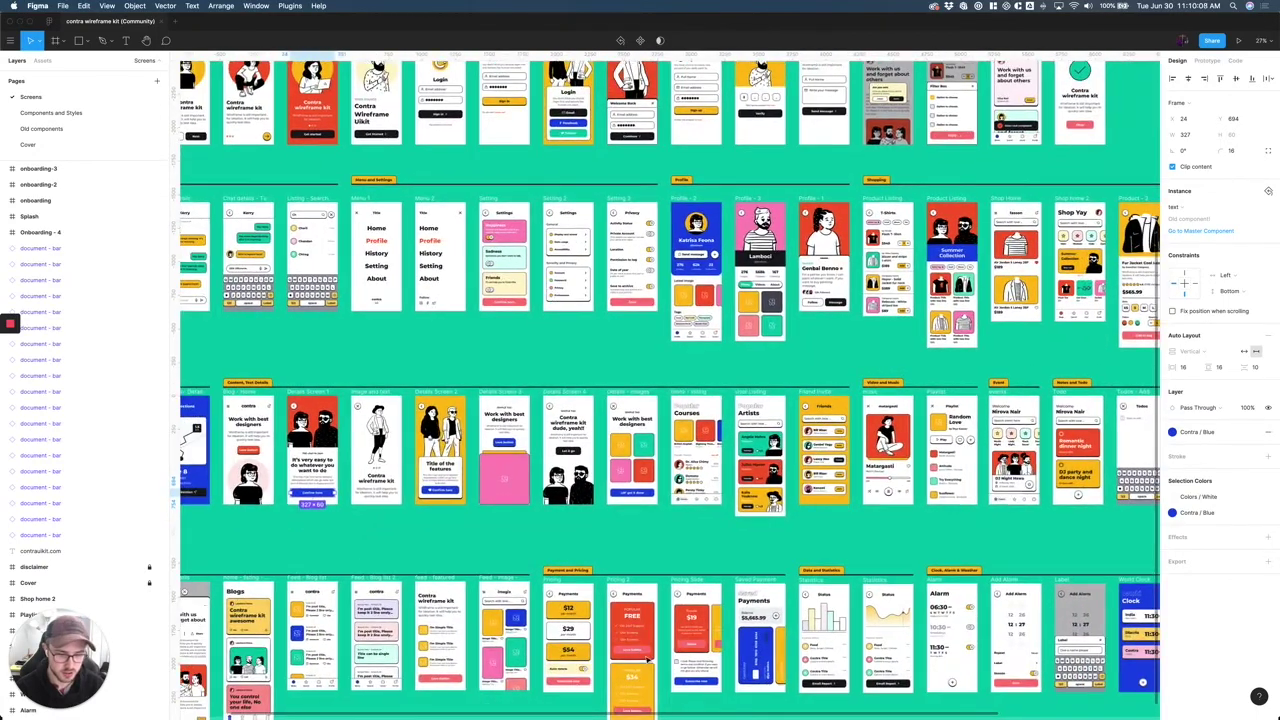
scroll(648, 660, "up", 6)
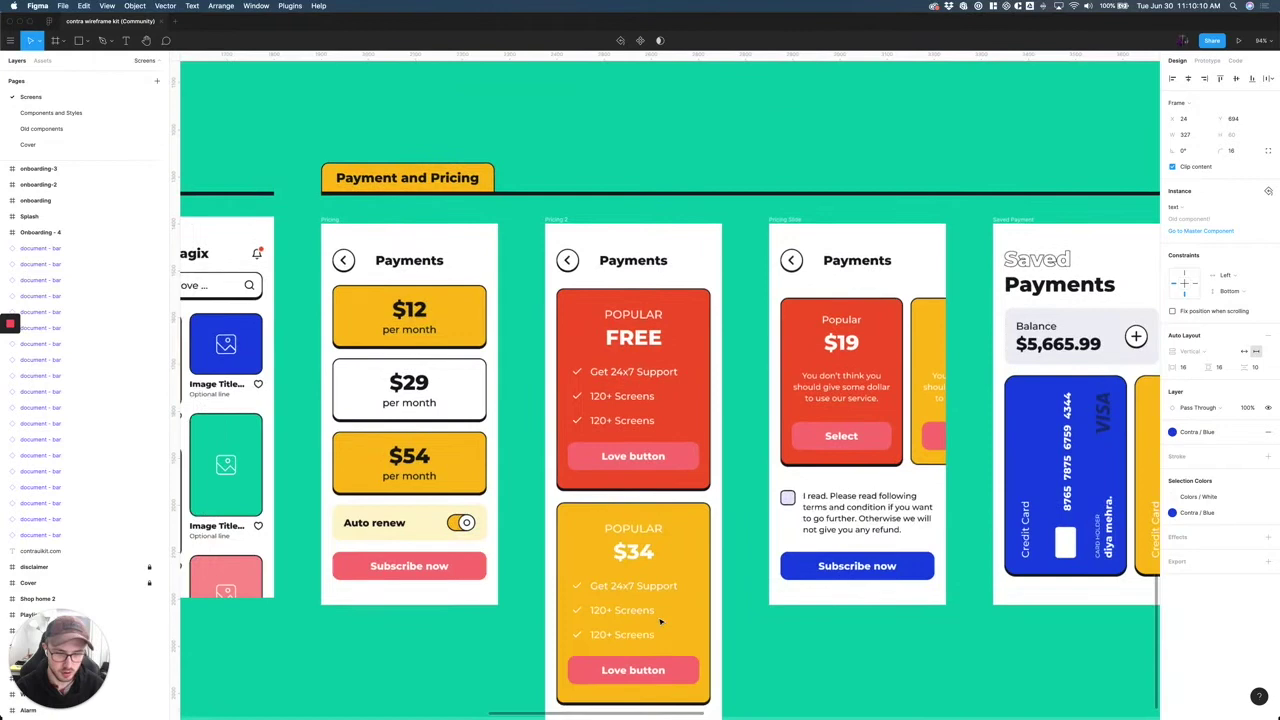
scroll(660, 621, "down", 3)
scroll(620, 560, "left", 3)
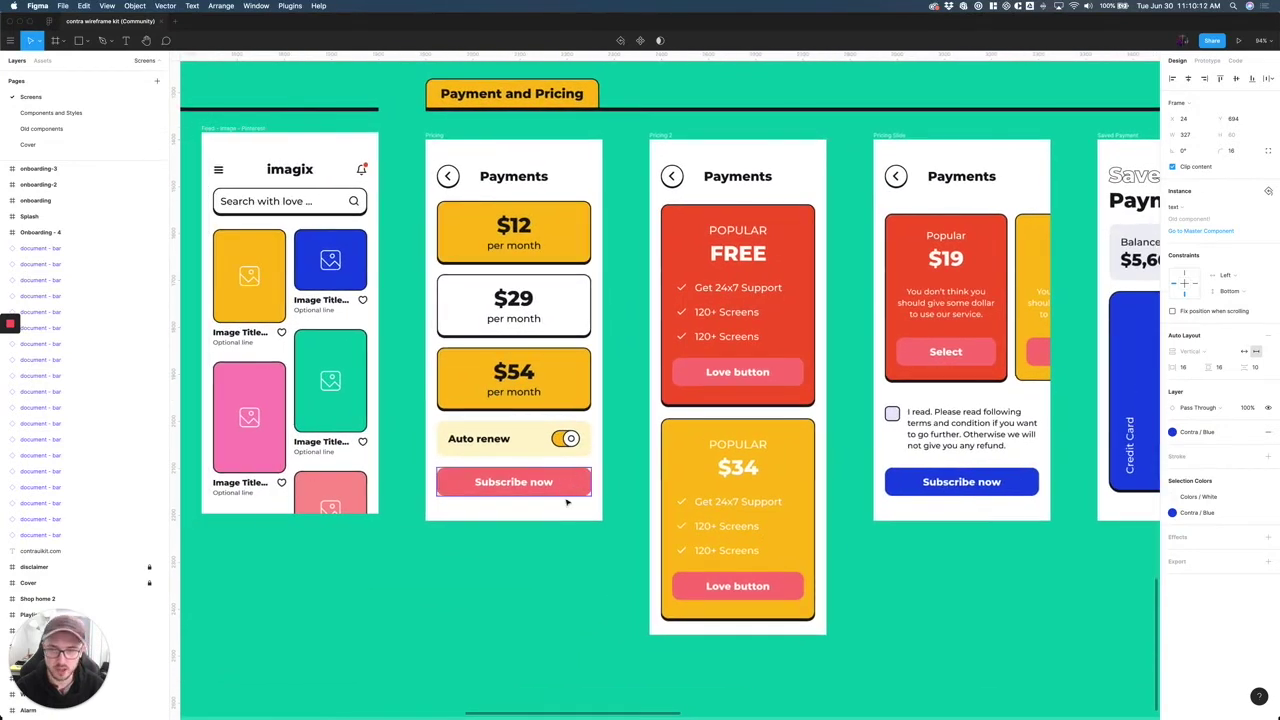
scroll(530, 490, "left", 5)
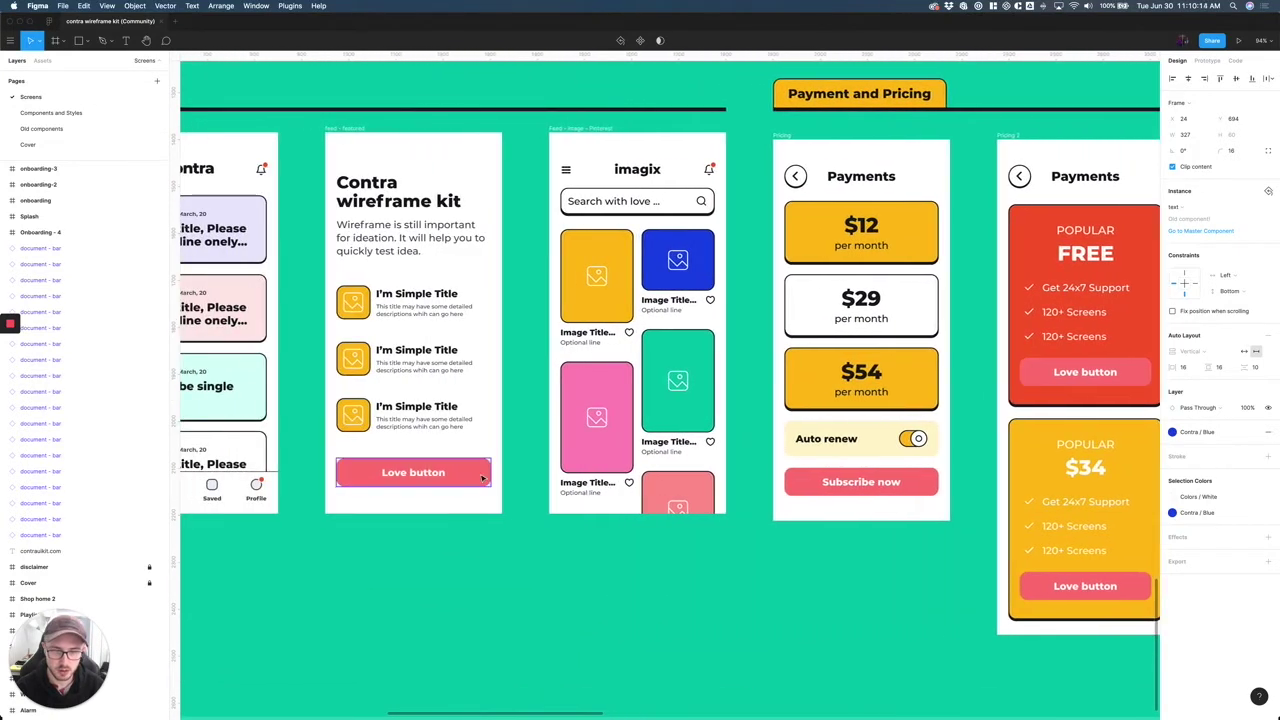
Jump from a screen's Love button instance to its main component
left_click(482, 478)
right_click(484, 478)
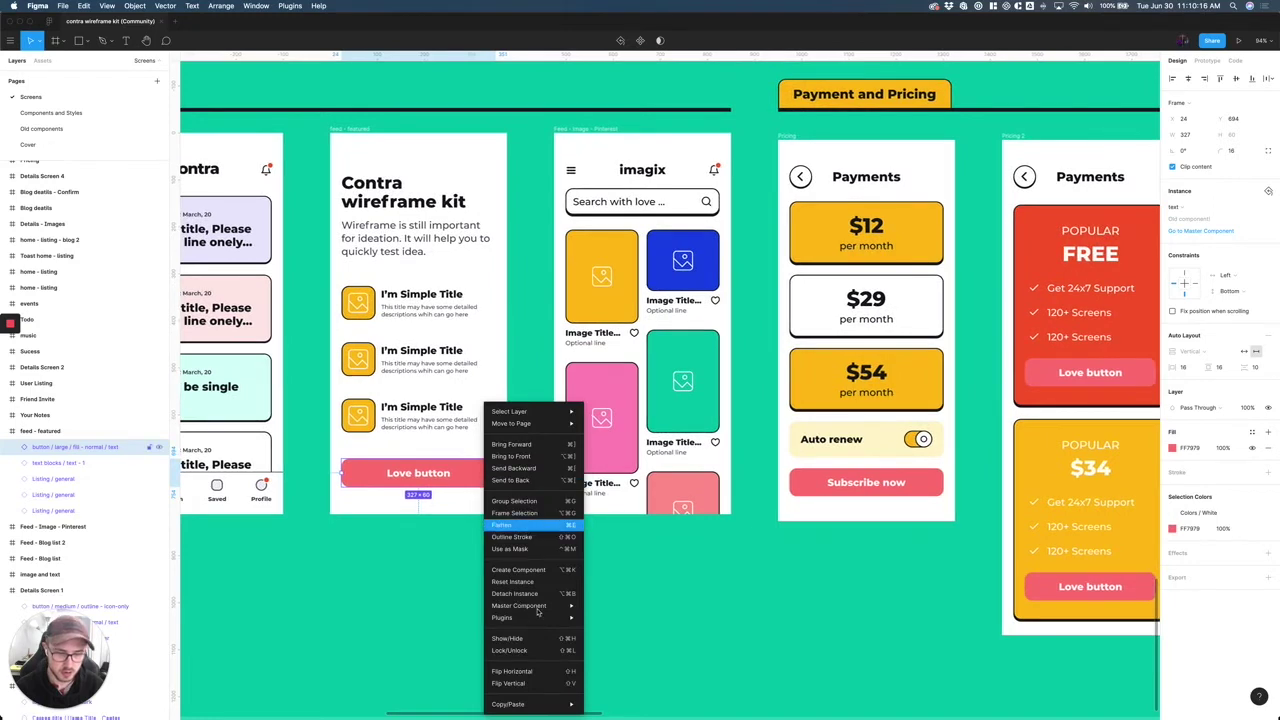
mouse_move(538, 613)
left_click(610, 614)
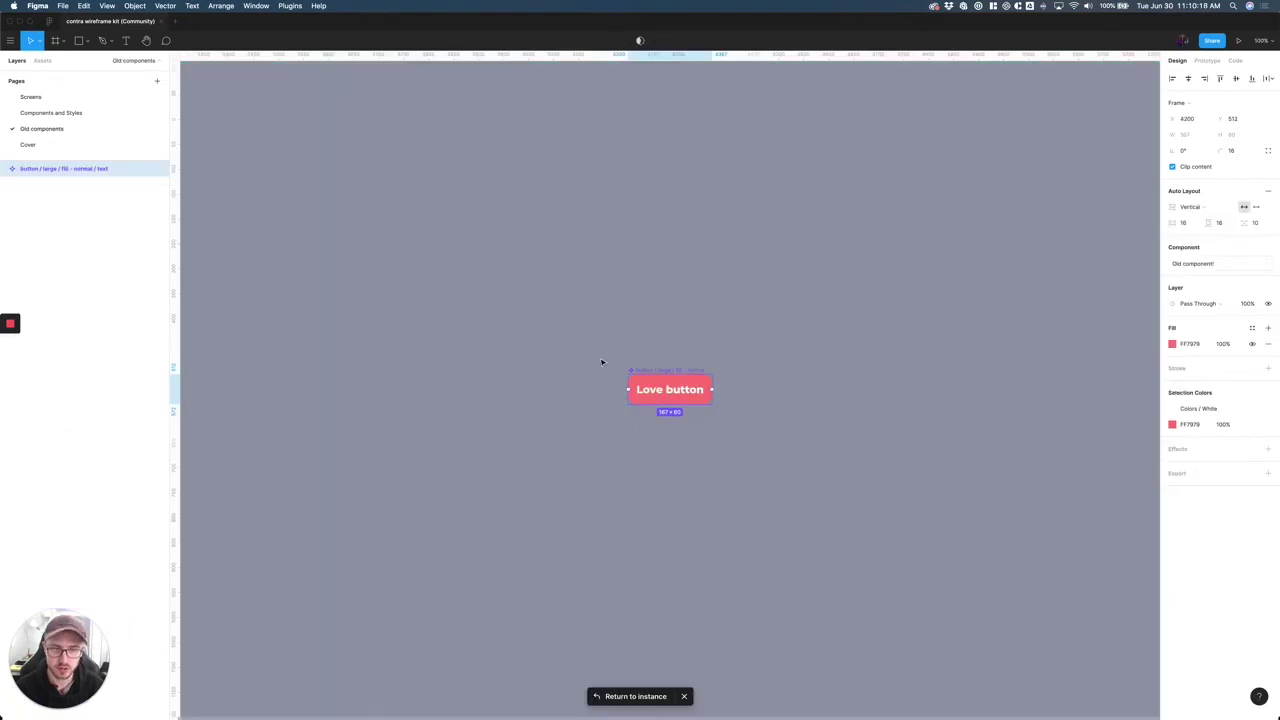
scroll(680, 409, "down", 5)
left_click(720, 410)
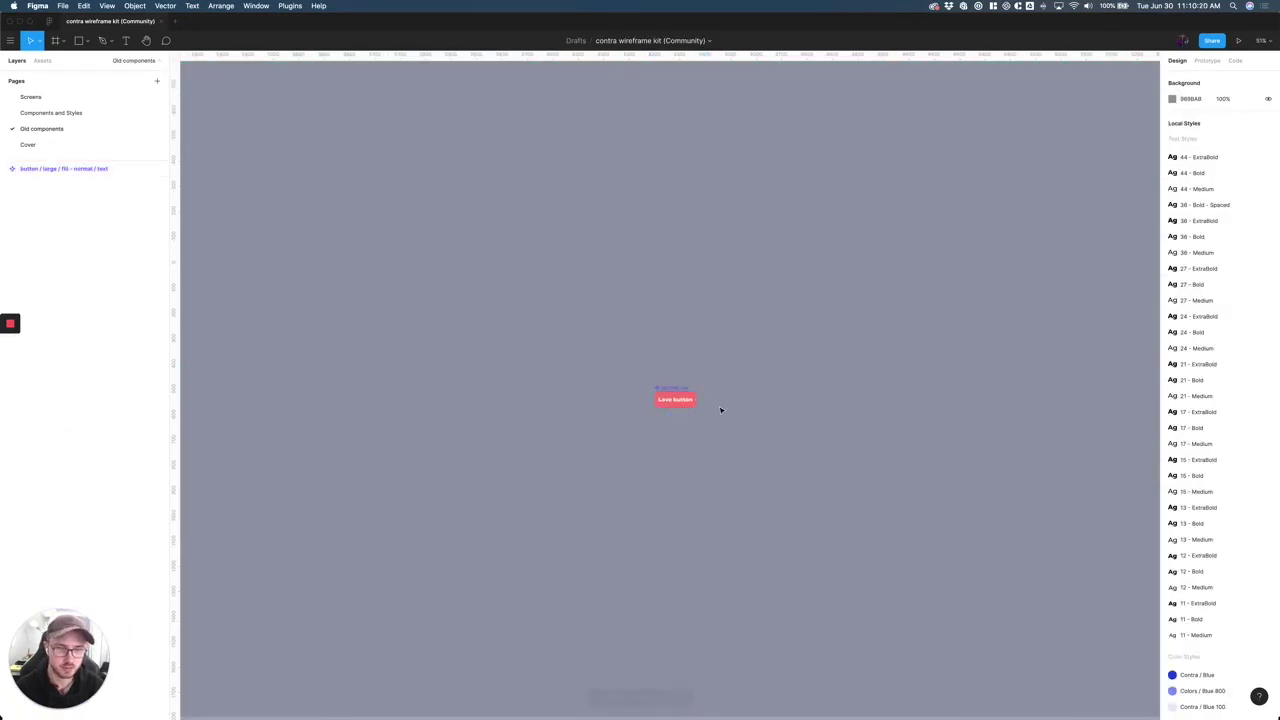
Revisit the Old components page and select the pink Love button main component there
scroll(720, 410, "right", 3)
scroll(640, 408, "up", 5)
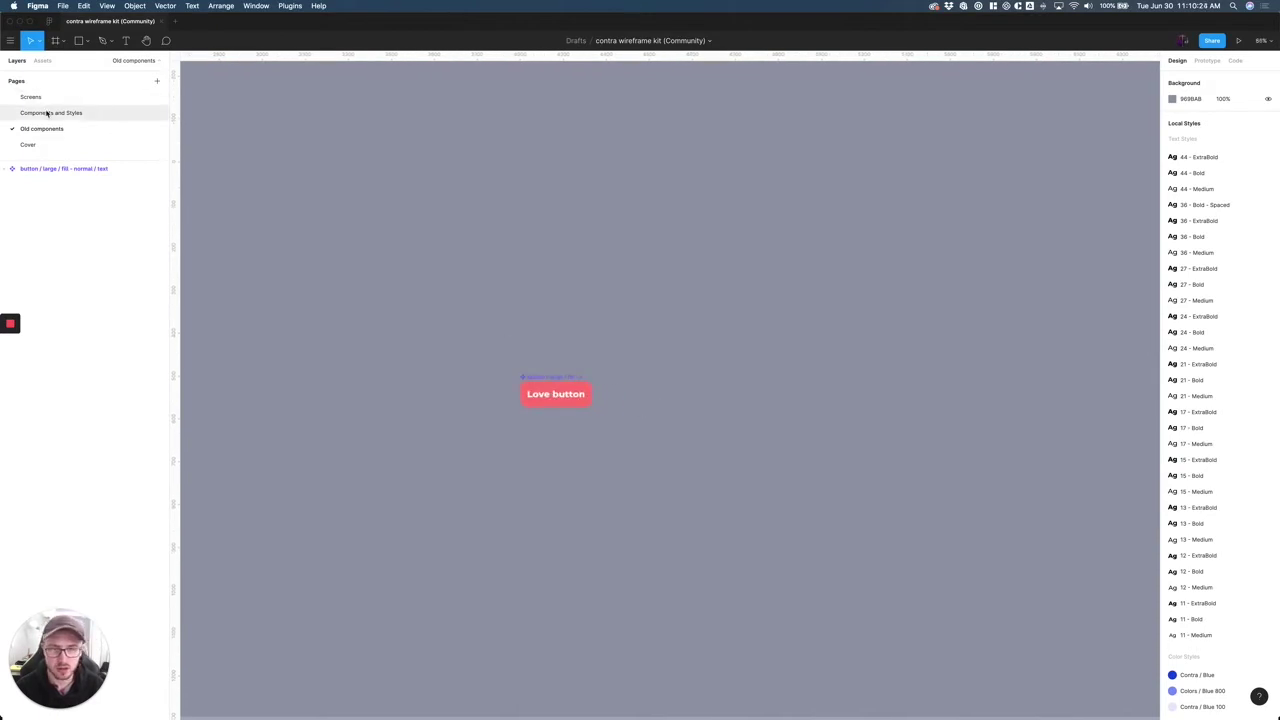
left_click(46, 113)
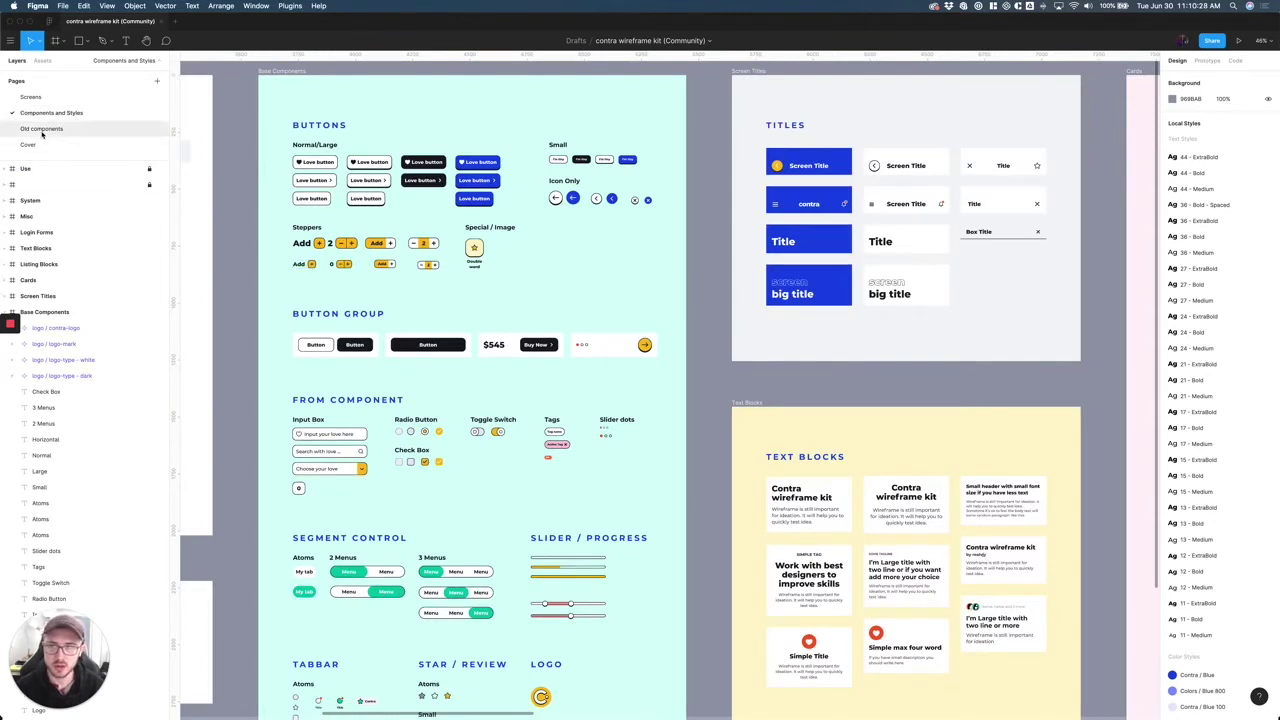
left_click(50, 129)
left_click(556, 380)
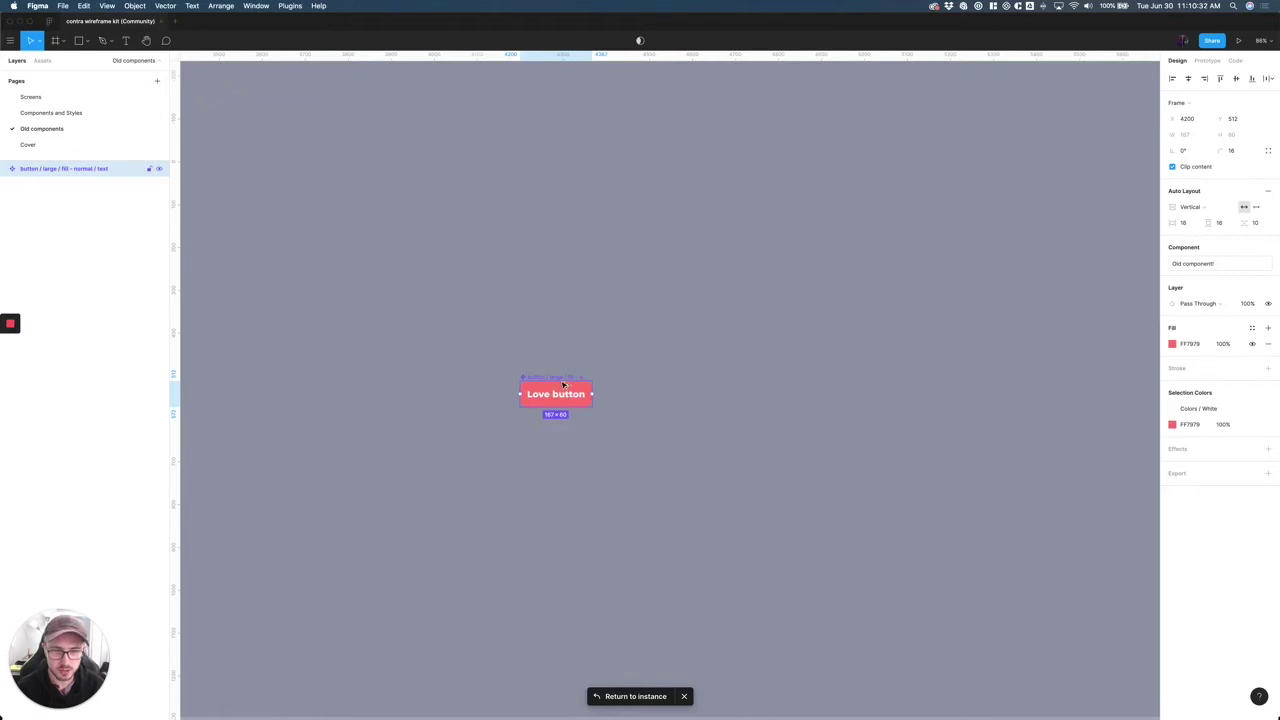
Duplicate the Love button just above the original and detach the copy from the component
left_click_drag(566, 386, 566, 352)
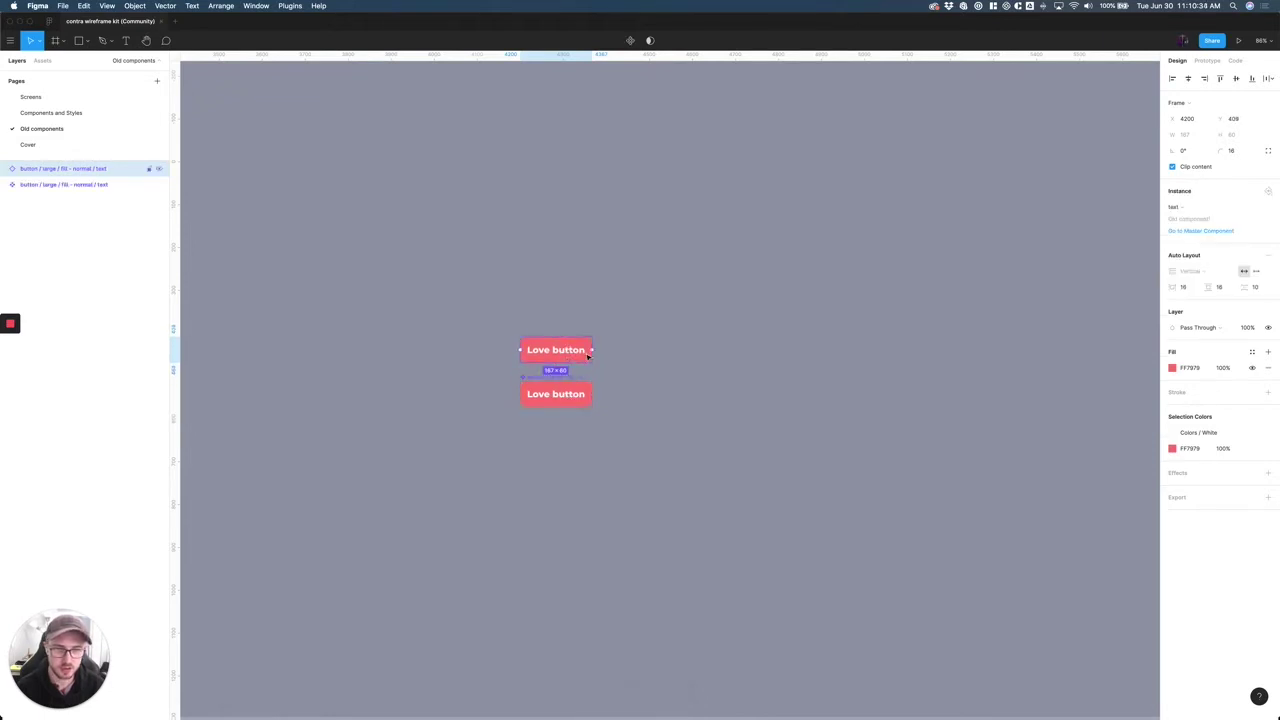
right_click(563, 352)
left_click(601, 532)
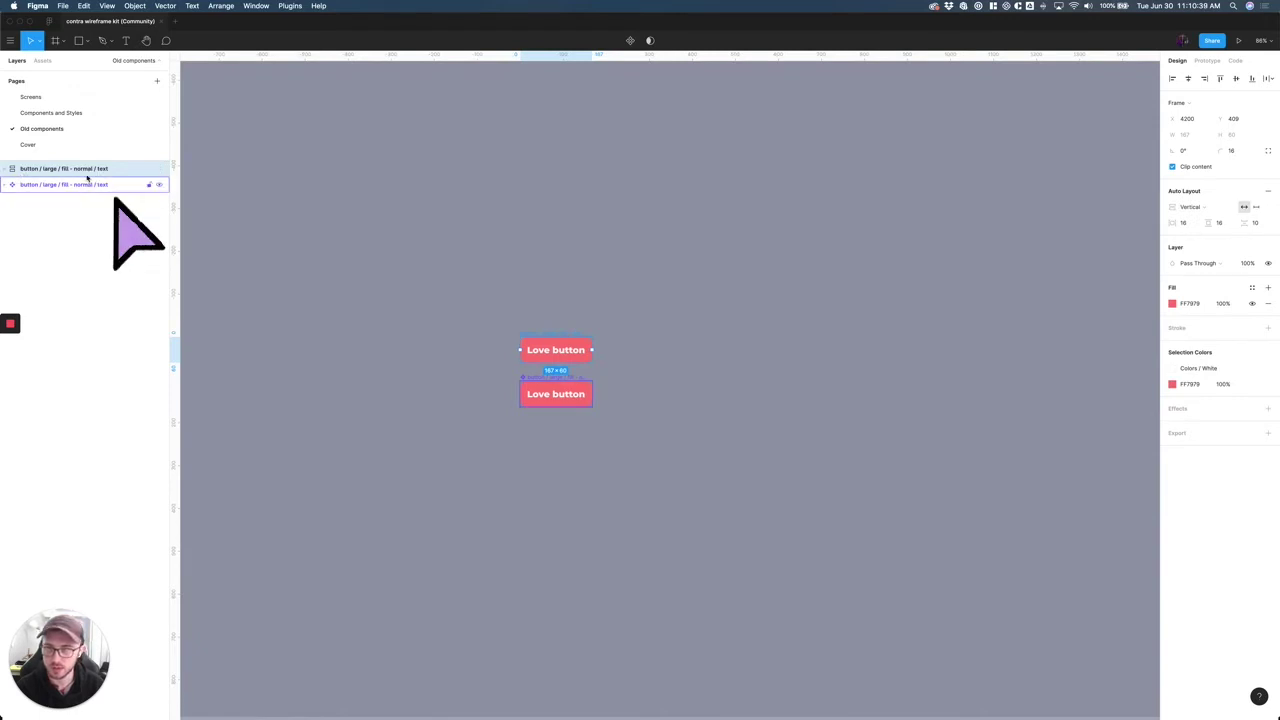
Rename the original Love button component's layer with an _OLD suffix and select it
left_click(75, 185)
double_click(28, 187)
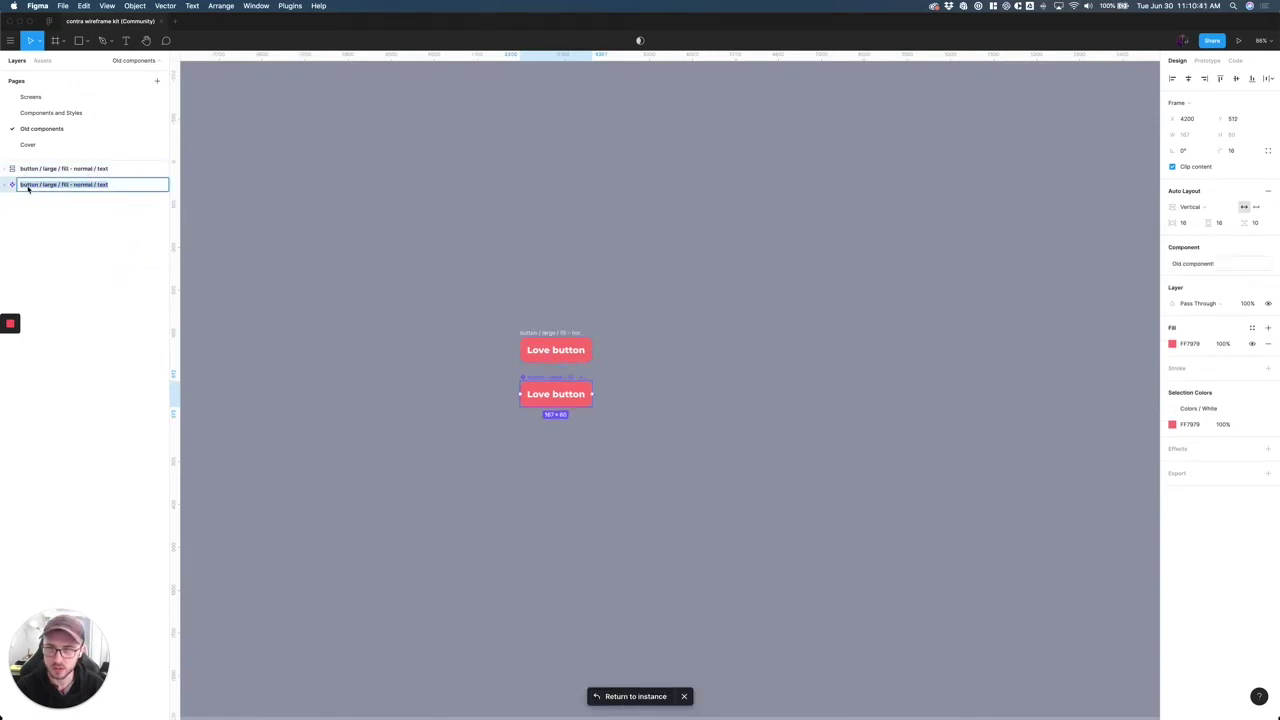
left_click(123, 189)
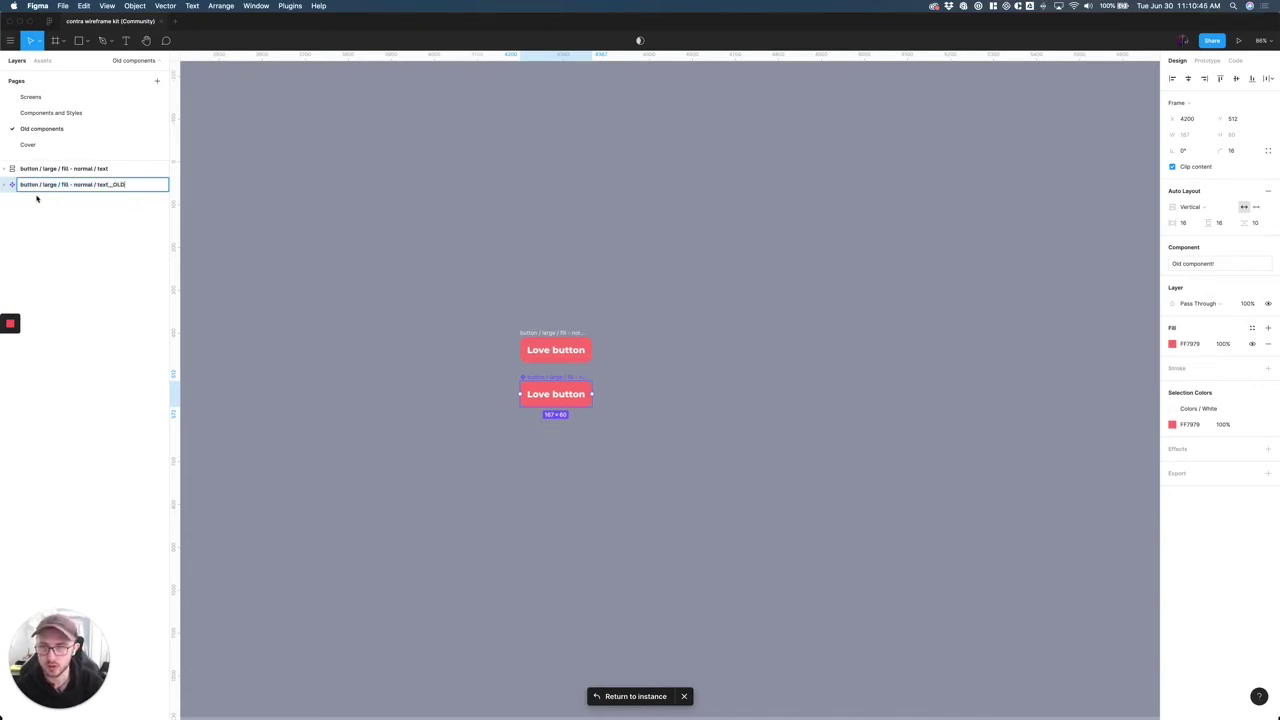
key("Return")
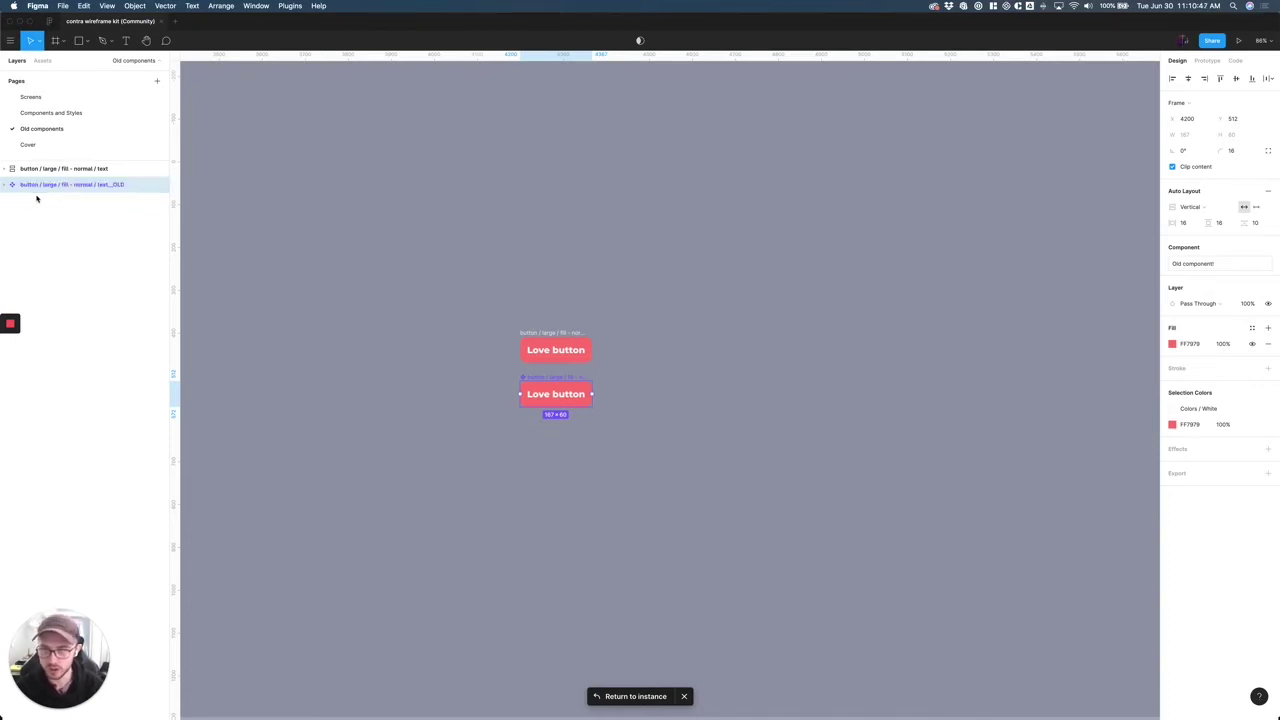
left_click(55, 169)
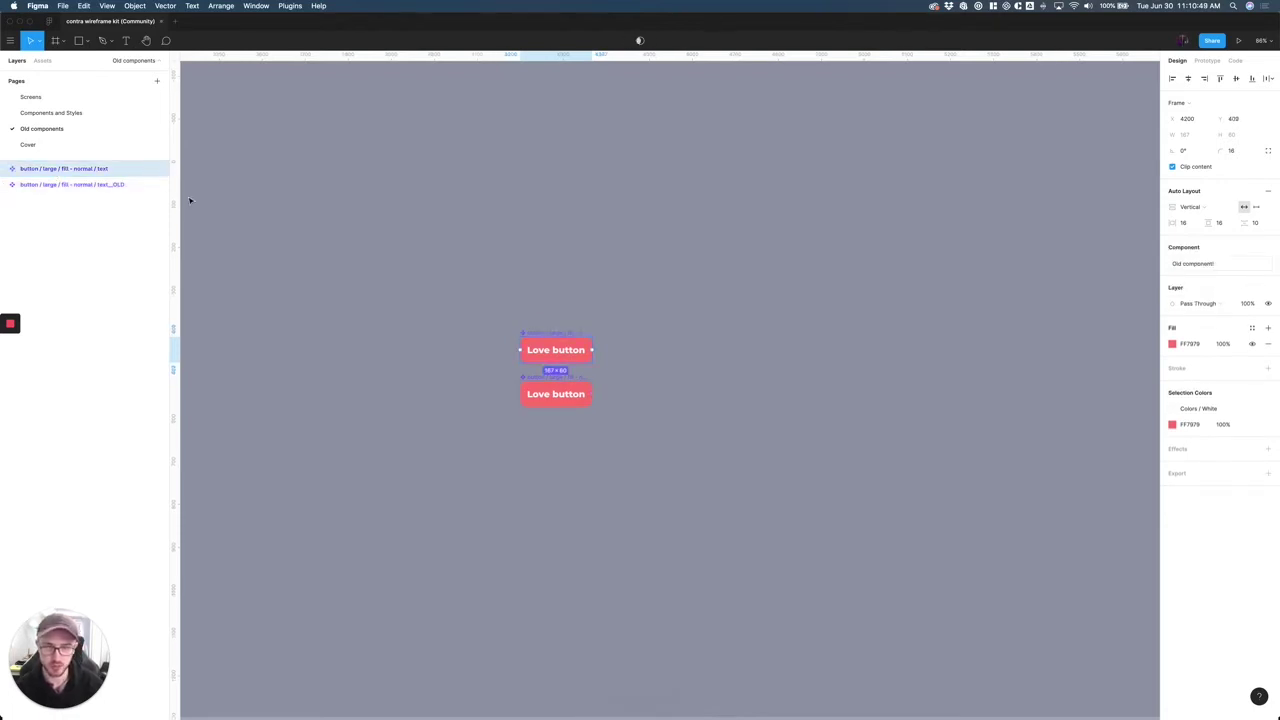
Send the unsuffixed Love button to Components and Styles and drop it in the Buttons area
right_click(565, 350)
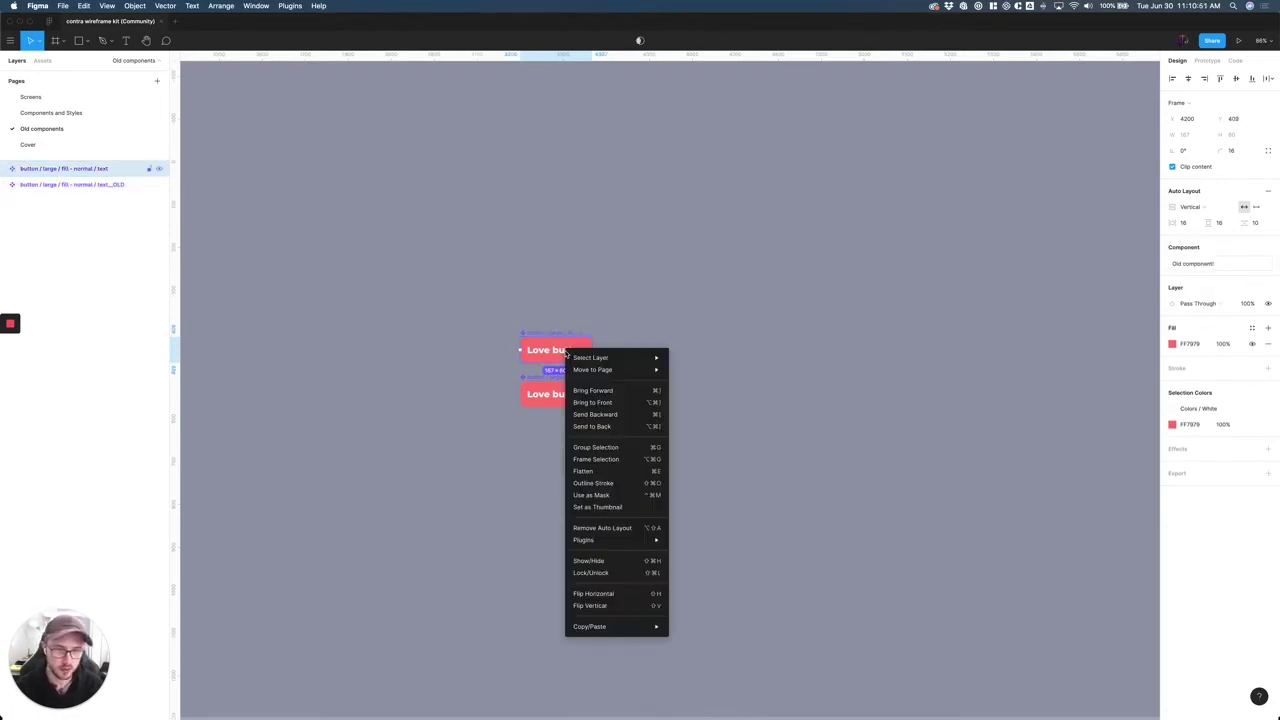
mouse_move(610, 370)
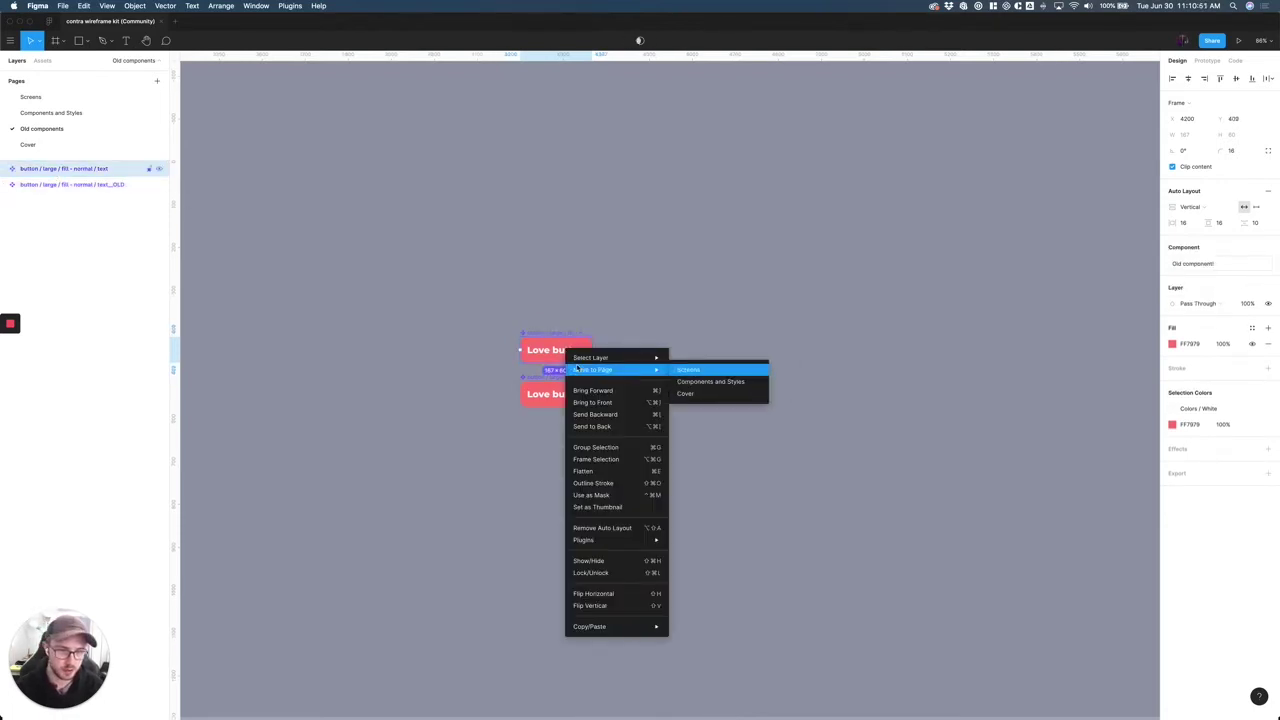
left_click(703, 383)
left_click(52, 112)
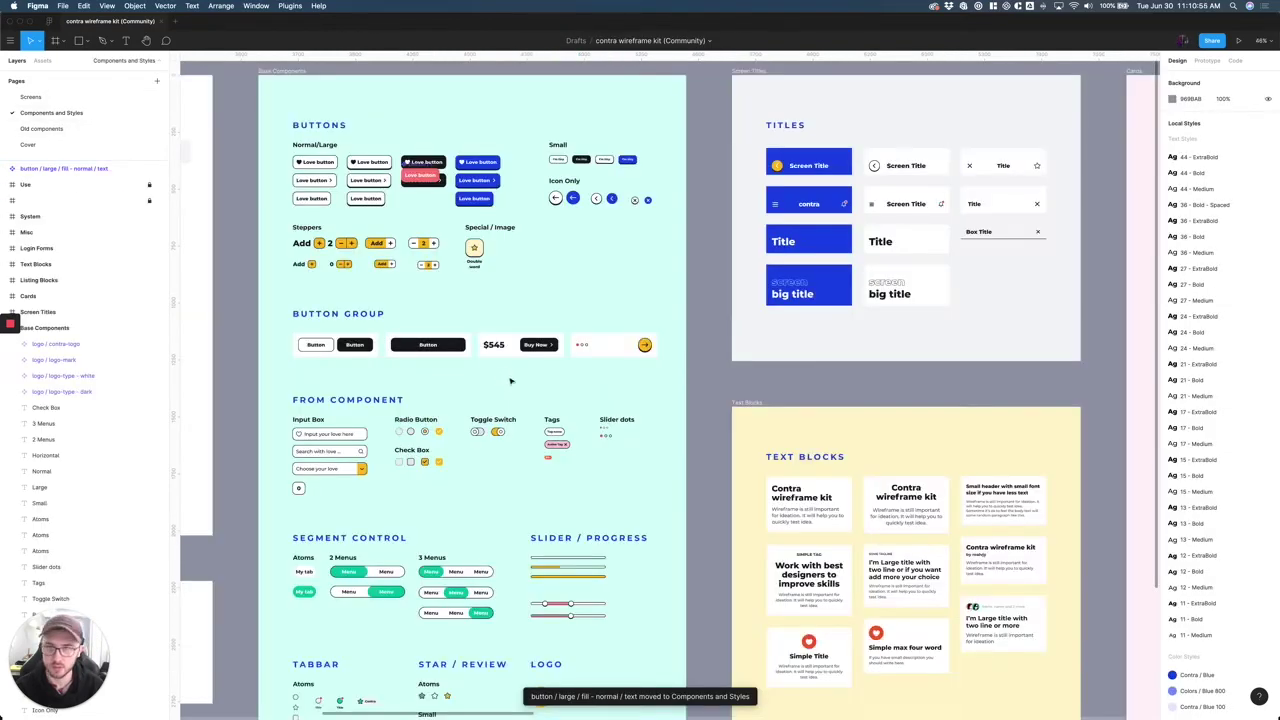
scroll(450, 377, "down", 5)
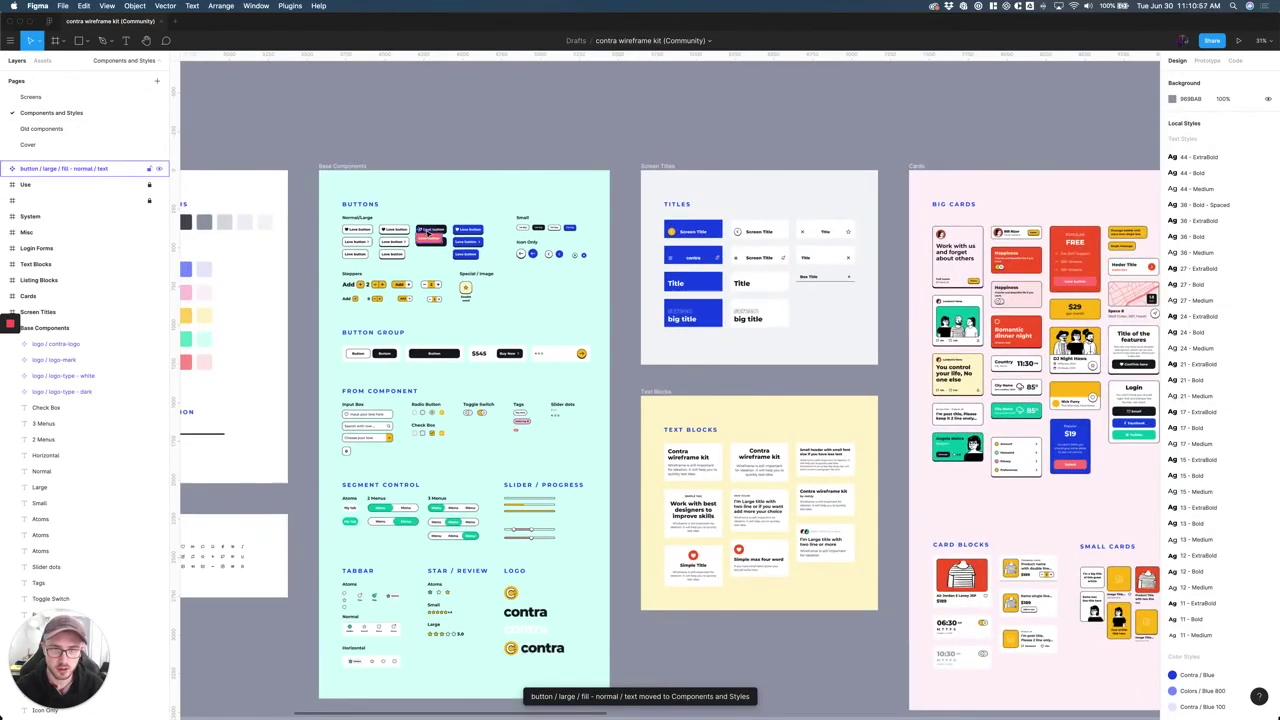
left_click_drag(430, 234, 428, 252)
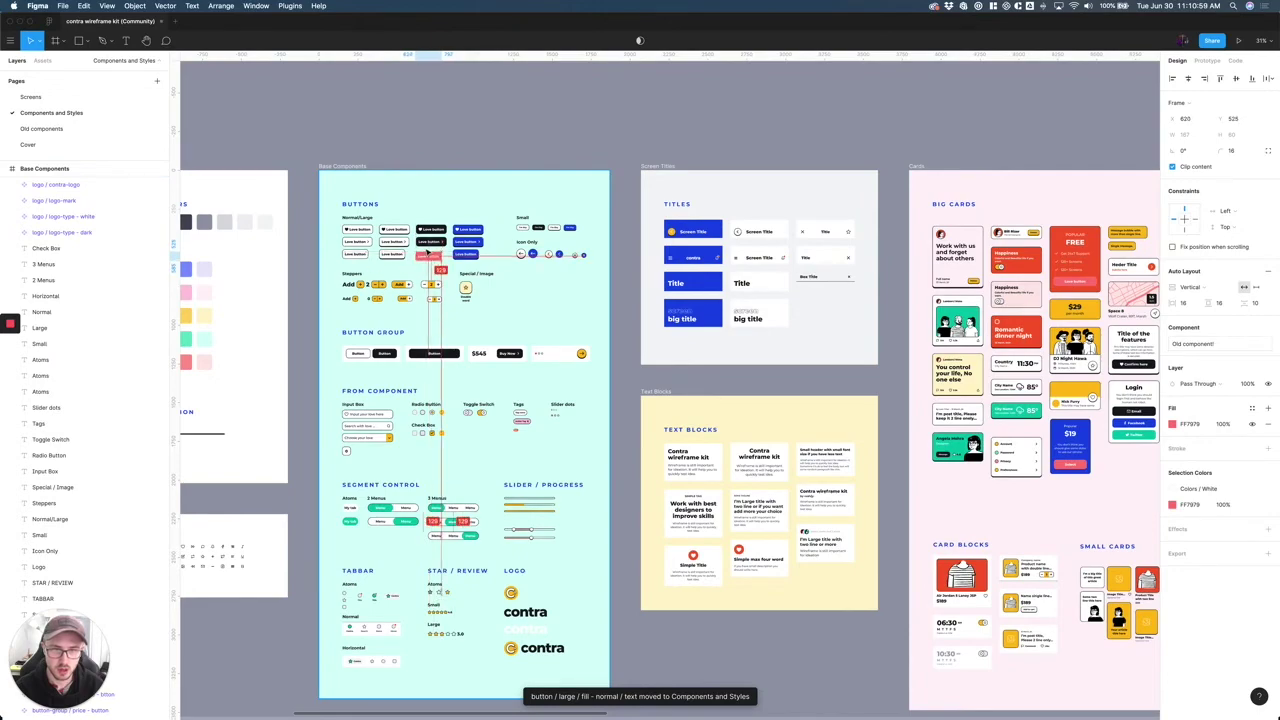
Widen the Love button by setting its auto-layout horizontal padding to 35
scroll(425, 255, "up", 10)
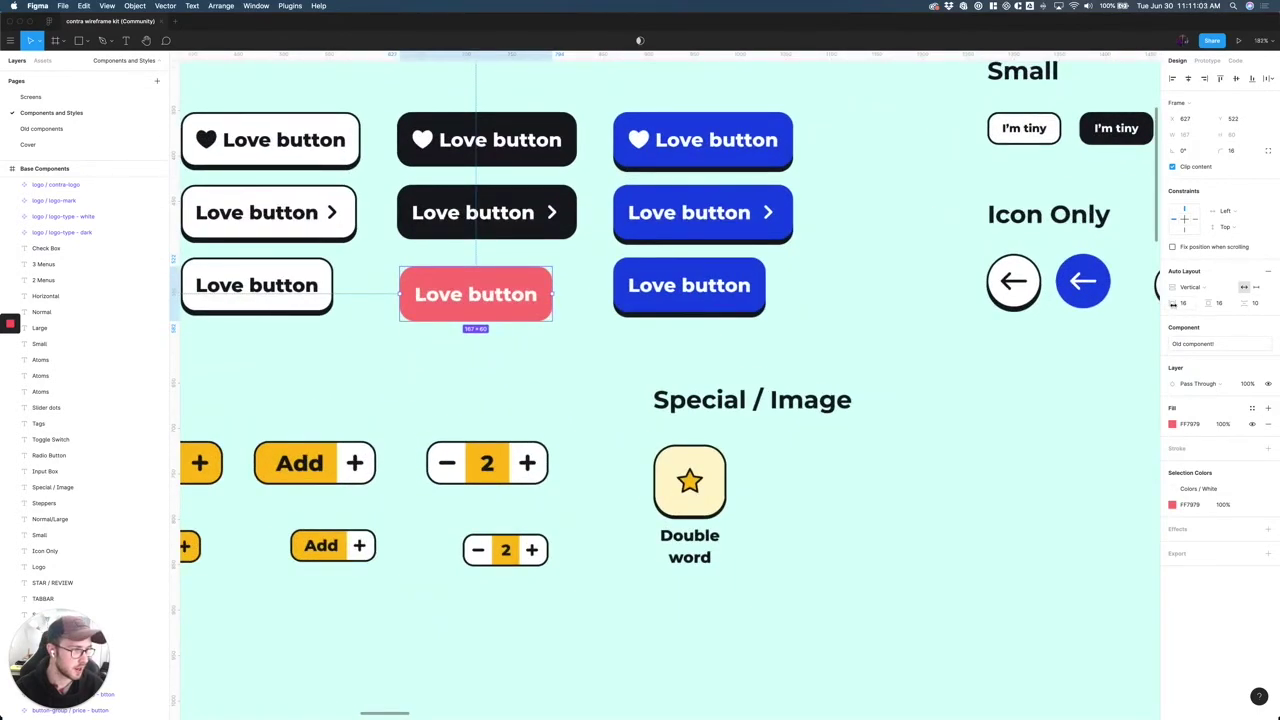
left_click_drag(1173, 303, 1195, 308)
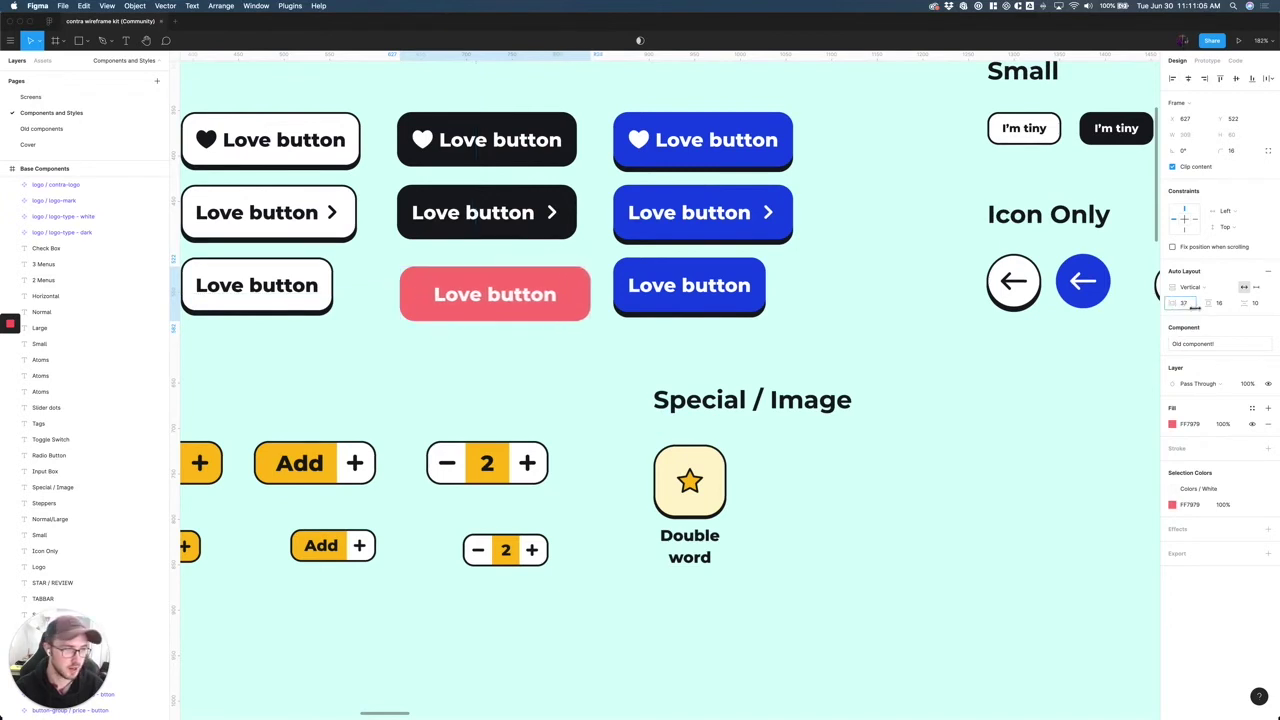
left_click_drag(1193, 310, 1188, 310)
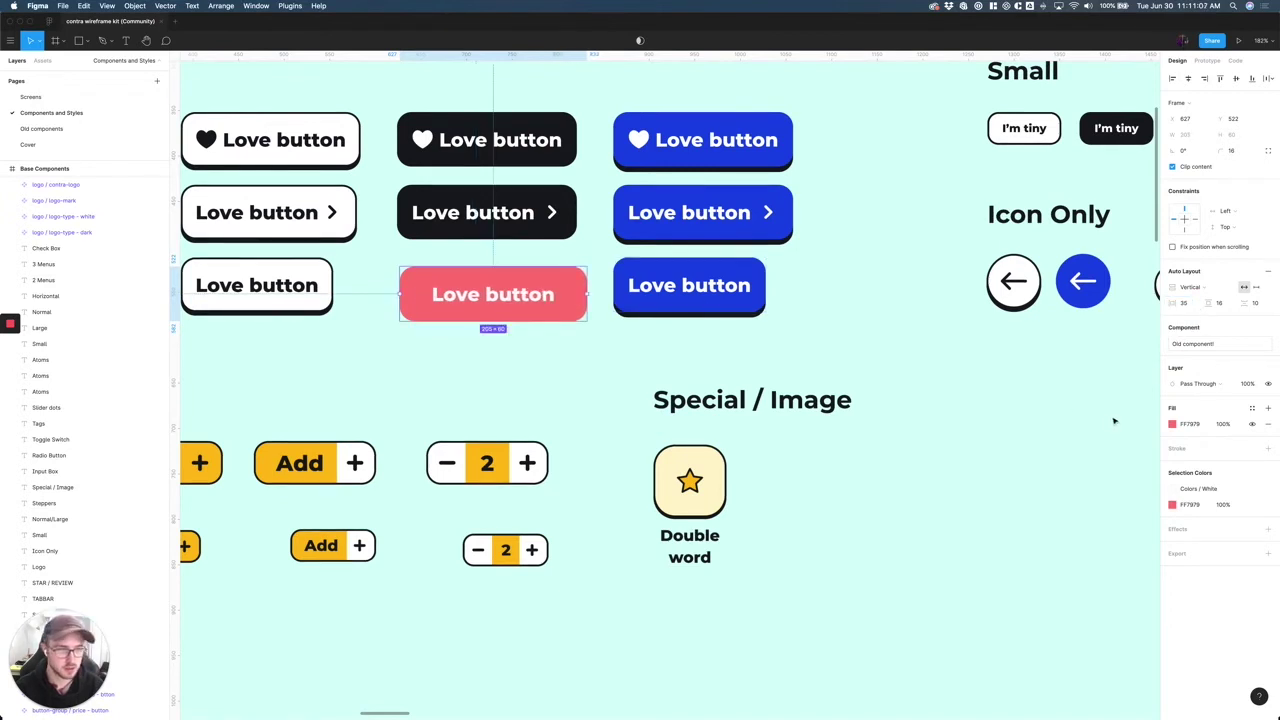
Change the button fill from pink FF7979 to dark brick red 720505
left_click(1173, 424)
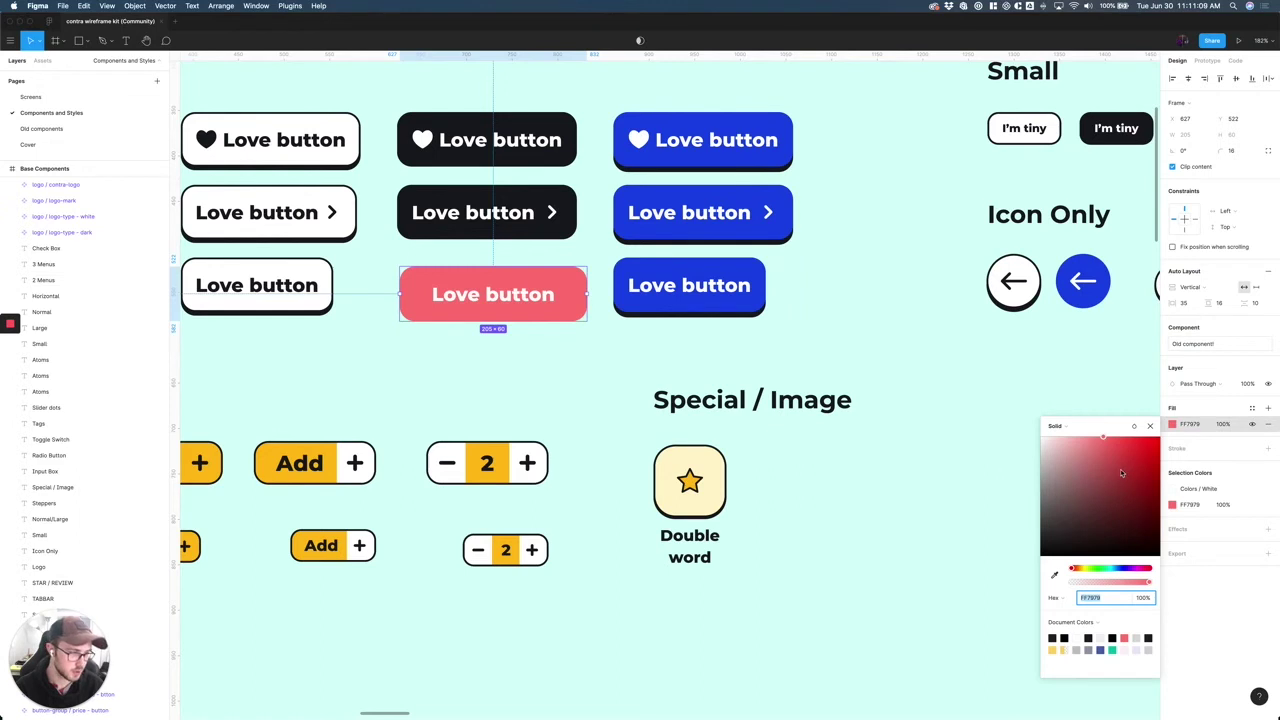
left_click_drag(1121, 473, 1020, 478)
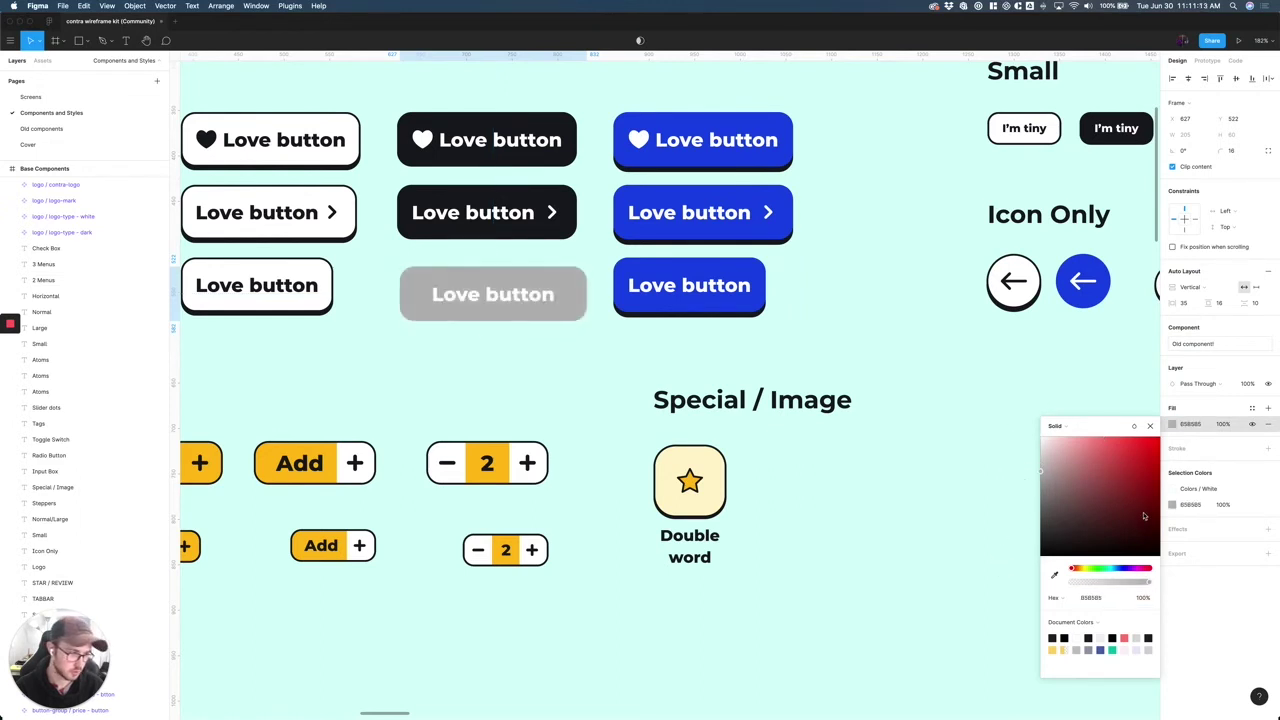
left_click_drag(1144, 516, 1156, 506)
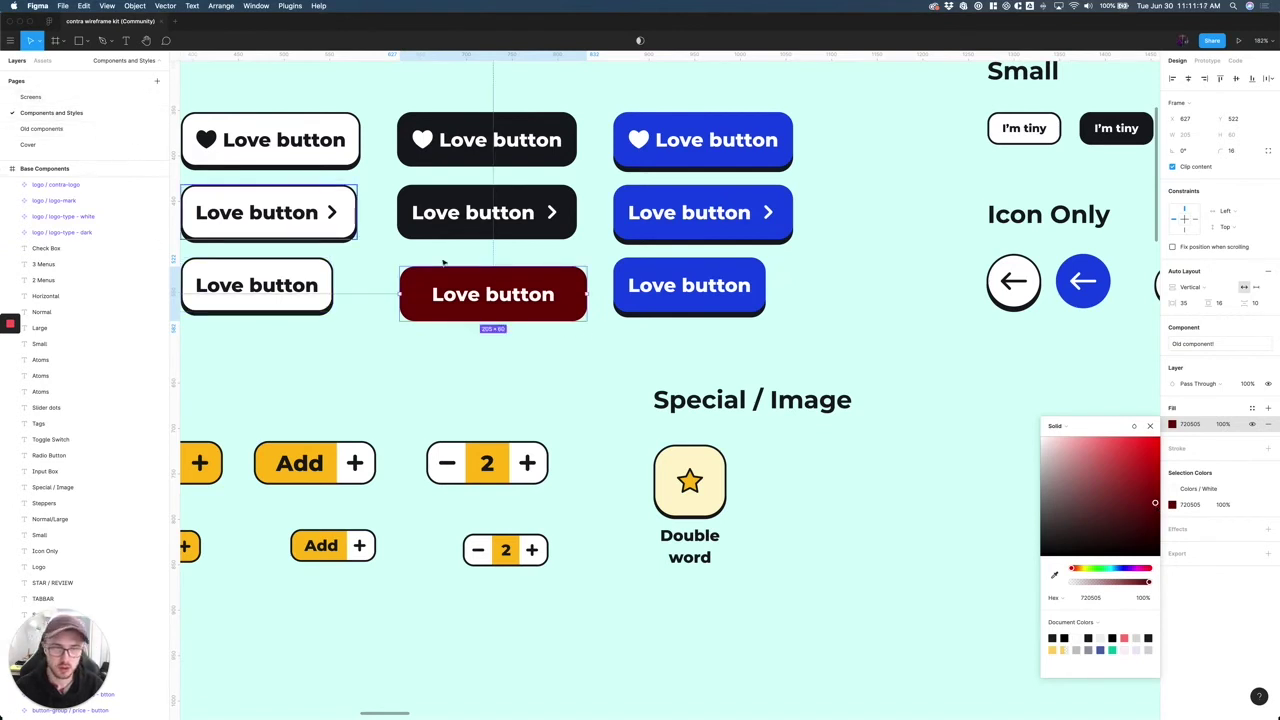
Go to the Screens page and find the Love button in the Feed - Featured screen
left_click(32, 98)
scroll(418, 385, "down", 10)
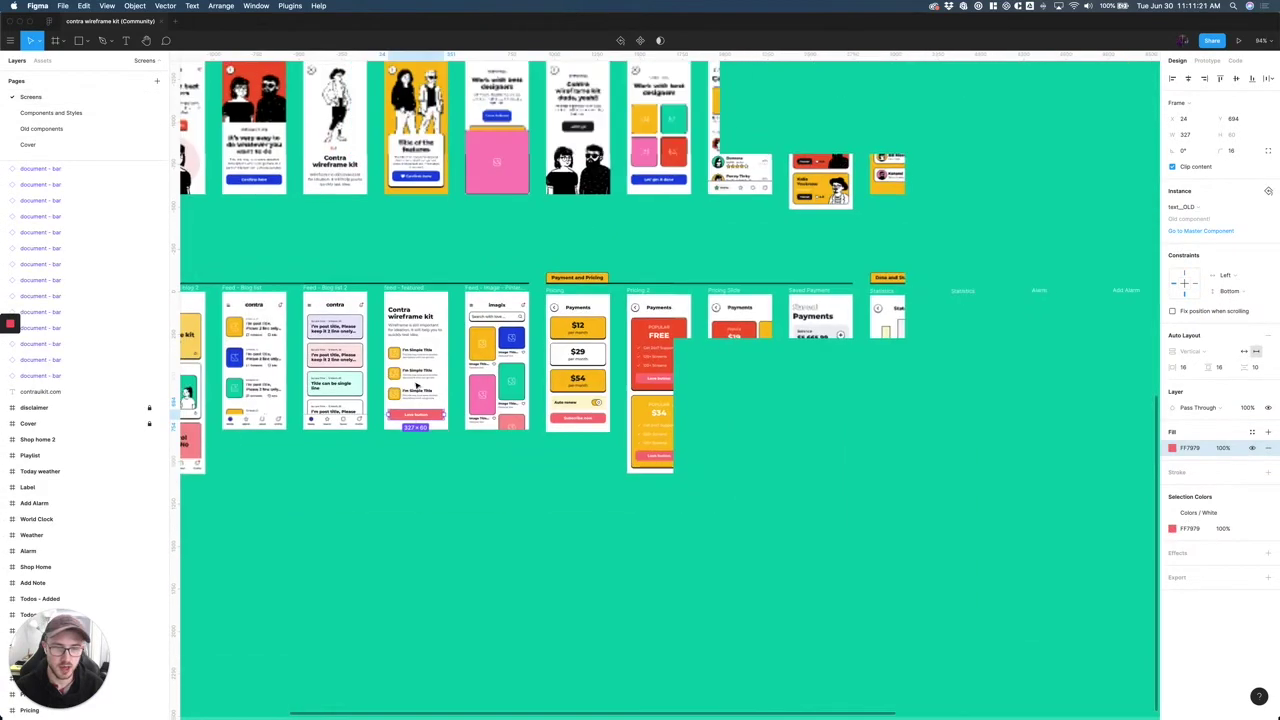
scroll(345, 443, "left", 3)
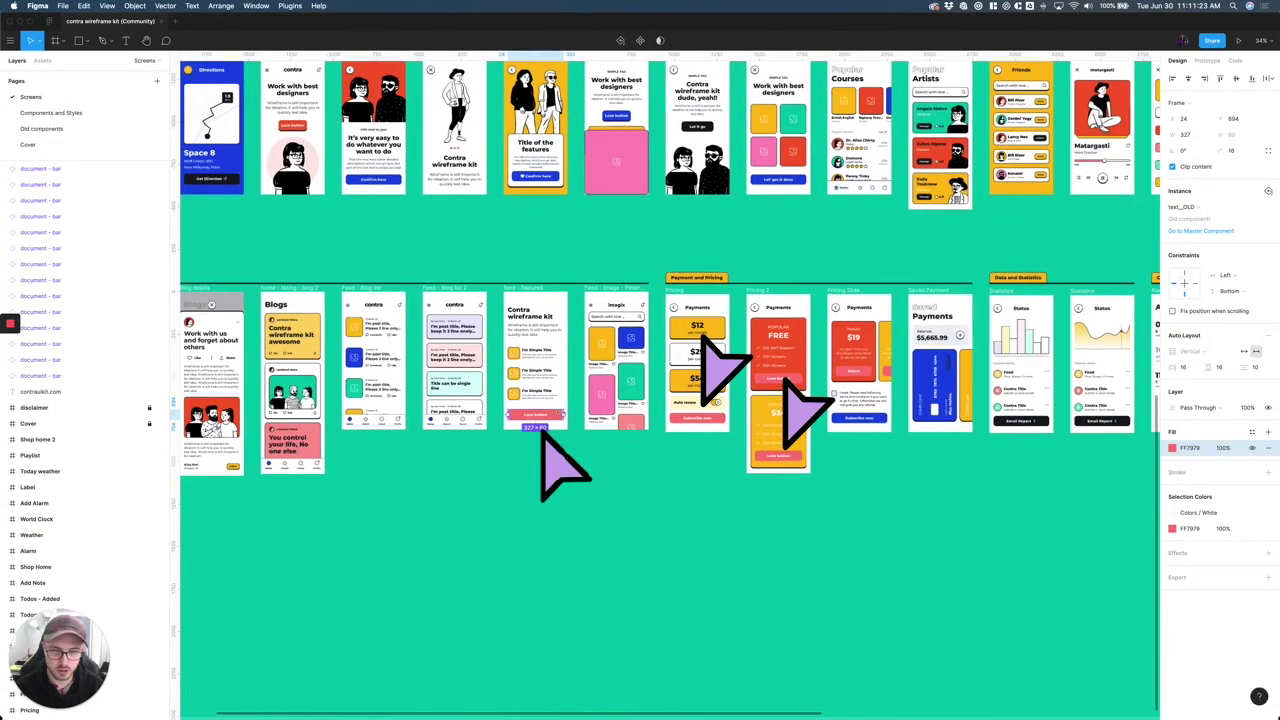
scroll(548, 424, "up", 1)
scroll(550, 423, "up", 5)
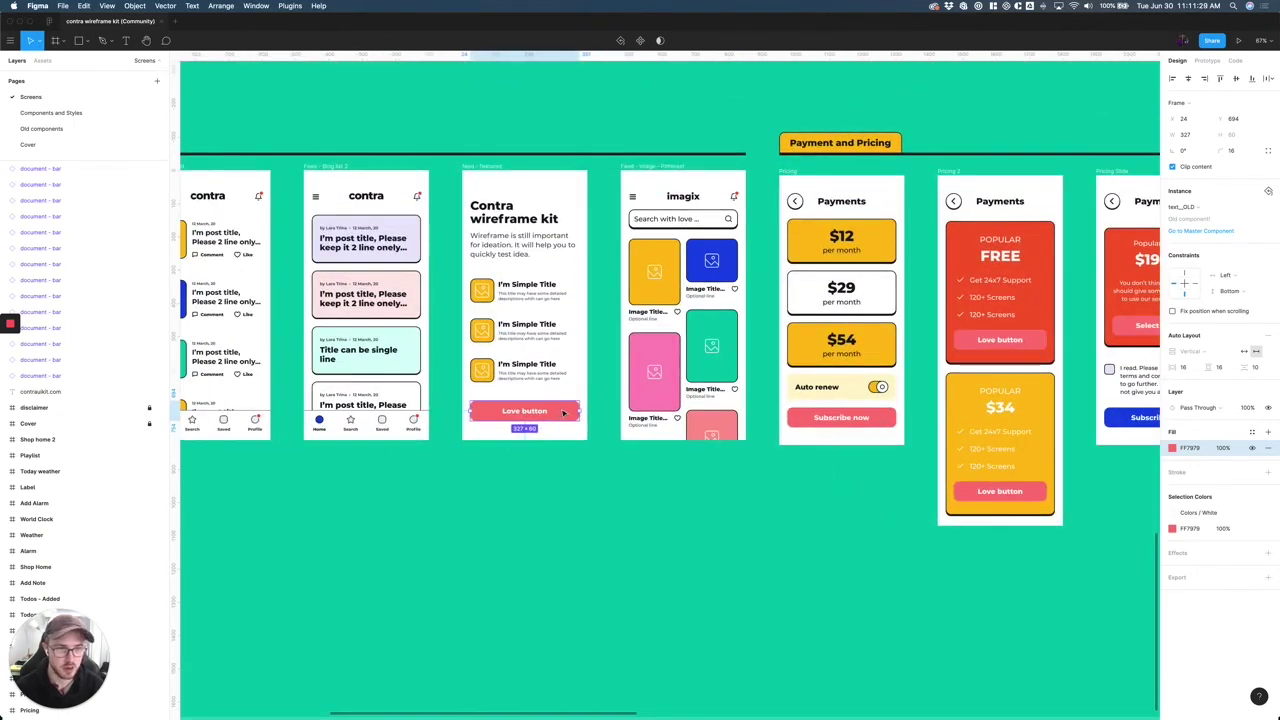
Swap the Love button instance to Base Components > button > large > fill - normal > text
left_click(1198, 207)
mouse_move(1208, 280)
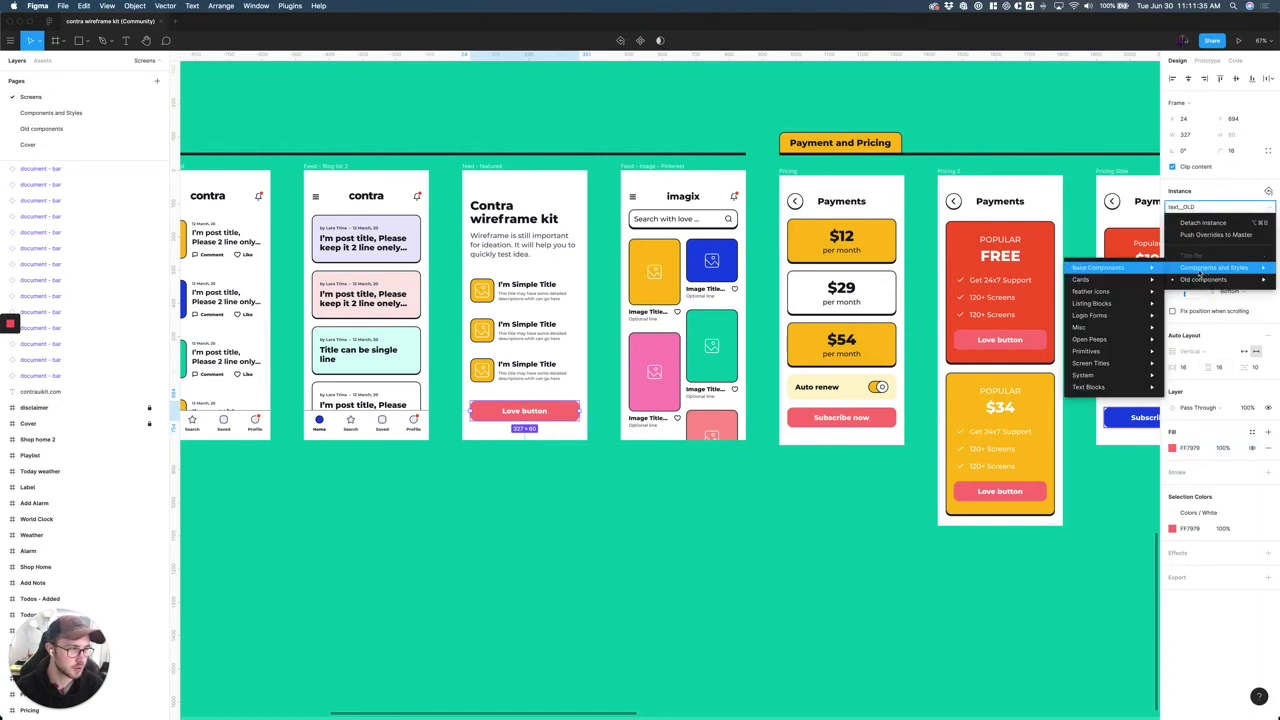
mouse_move(1093, 270)
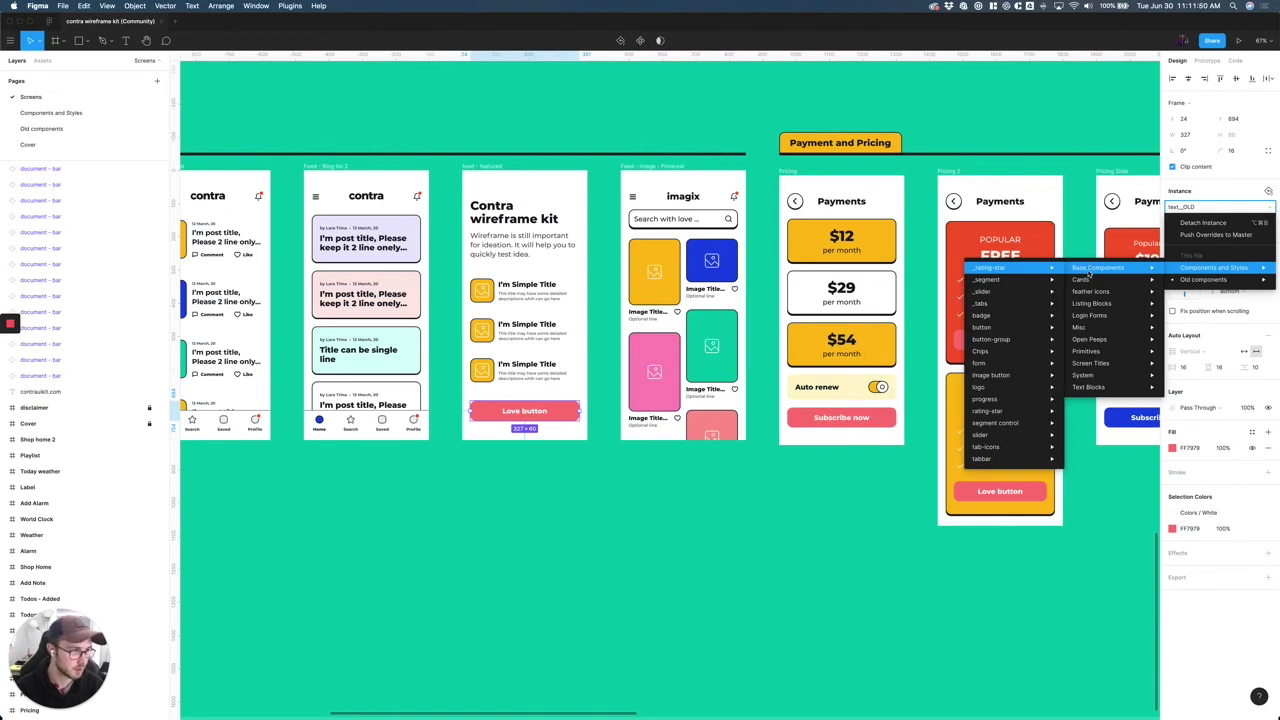
mouse_move(985, 327)
mouse_move(912, 329)
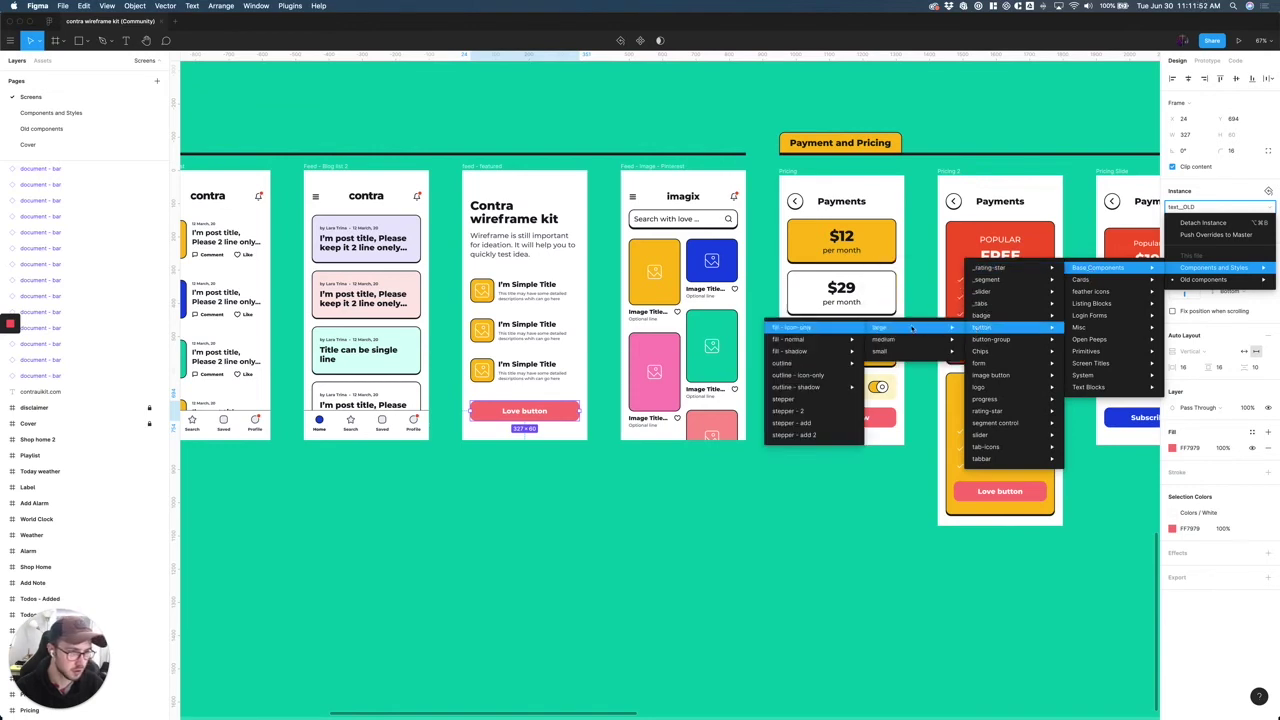
mouse_move(767, 342)
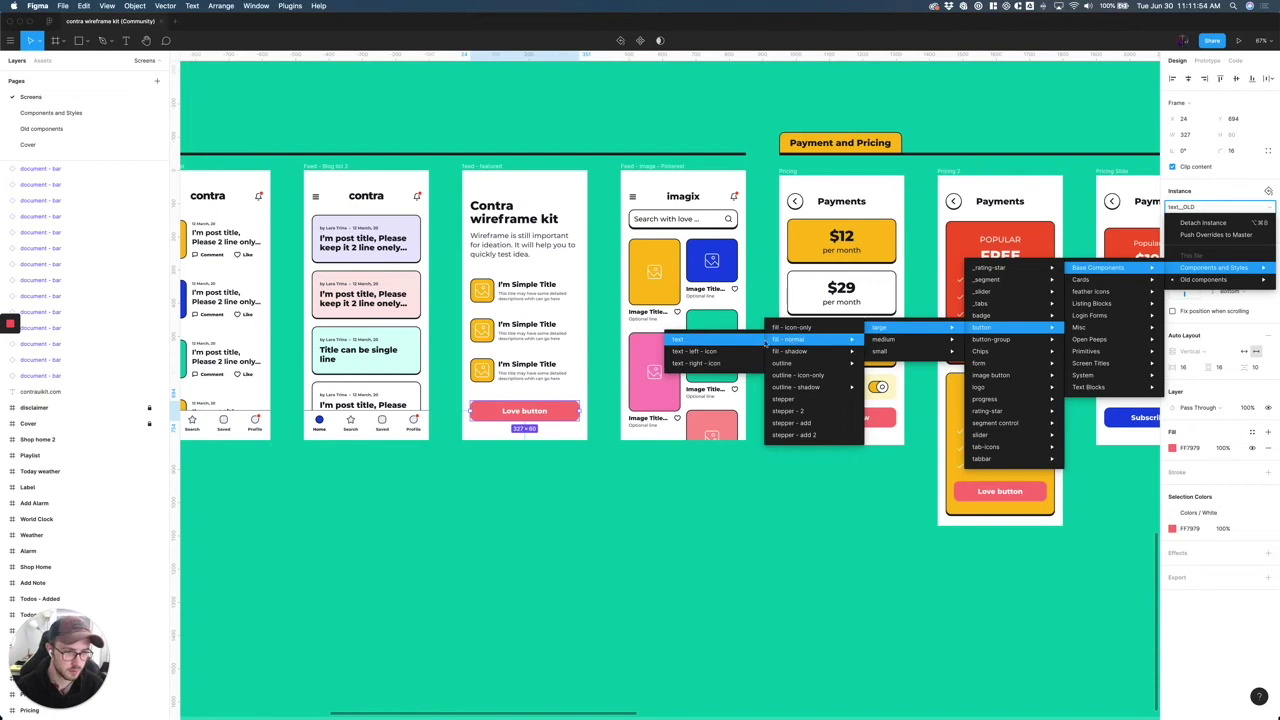
left_click(679, 340)
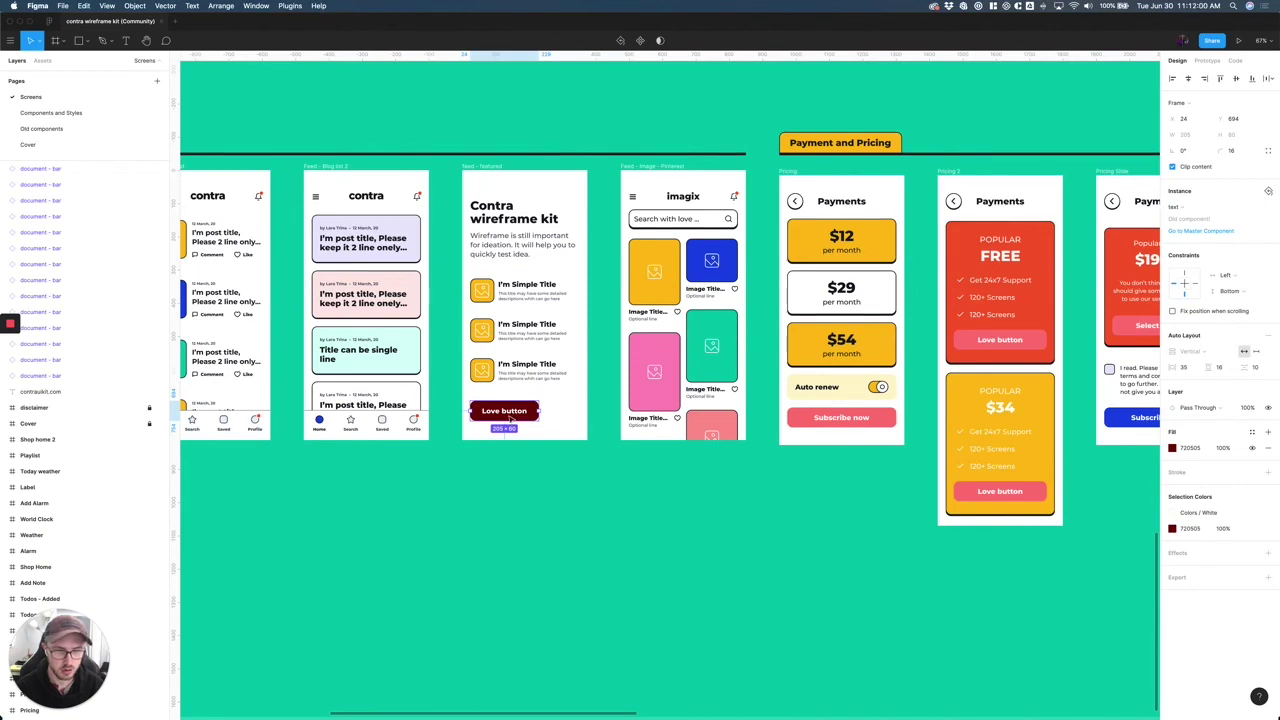
scroll(540, 290, "down", 3)
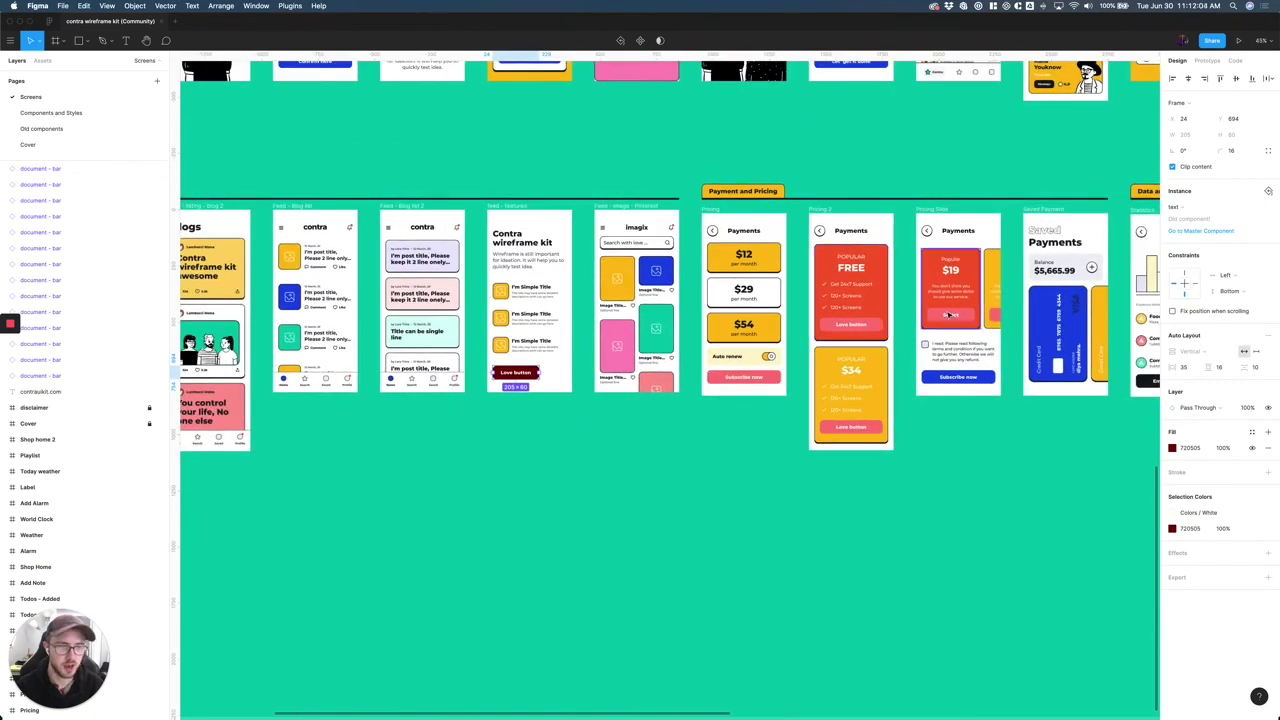
scroll(900, 325, "right", 4)
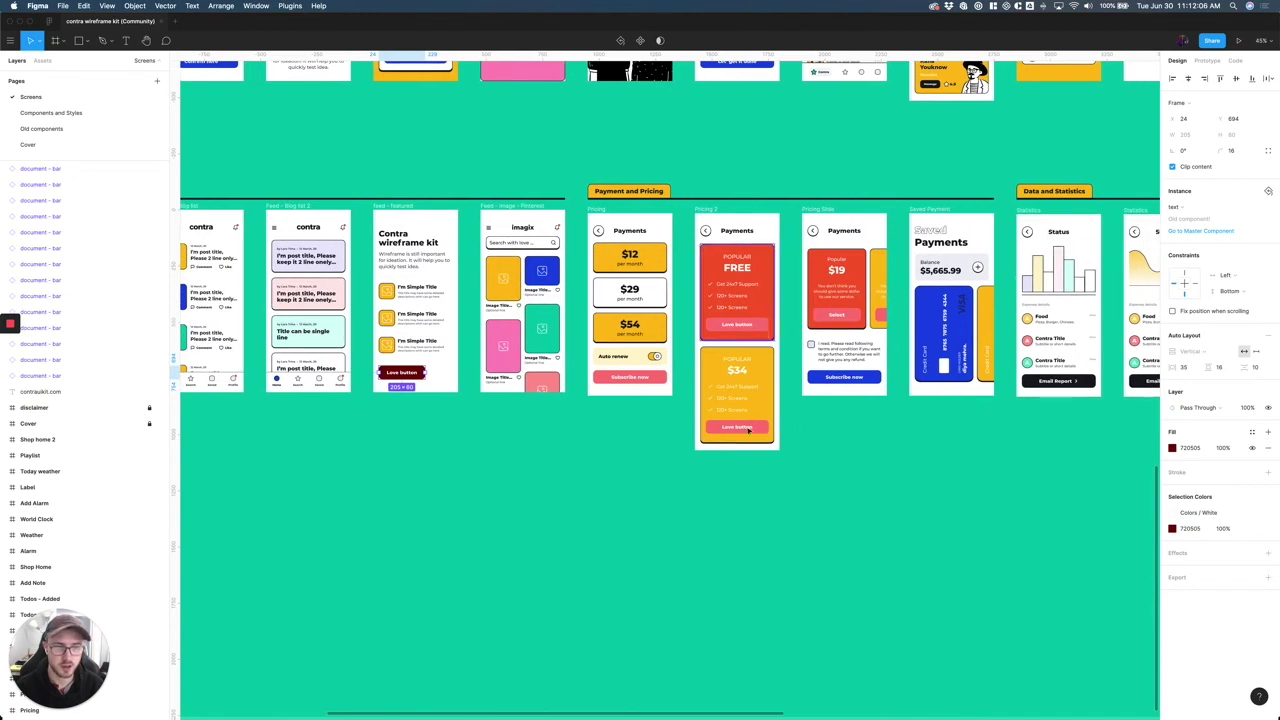